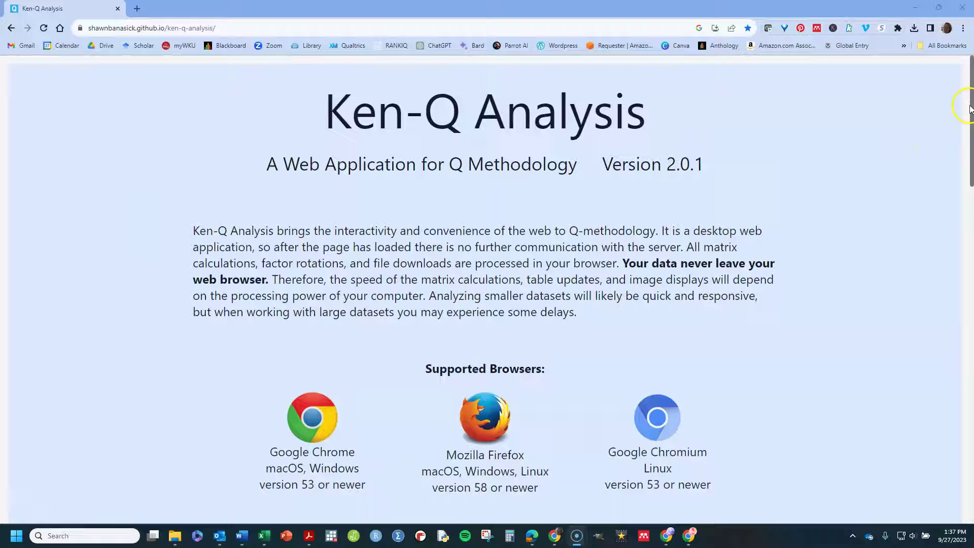
# - Scroll past the intro and citation to section 1, Data Input, with its Excel Type 1 and Type 2 options
pyautogui.moveTo(968, 93); pyautogui.dragTo(968, 125)
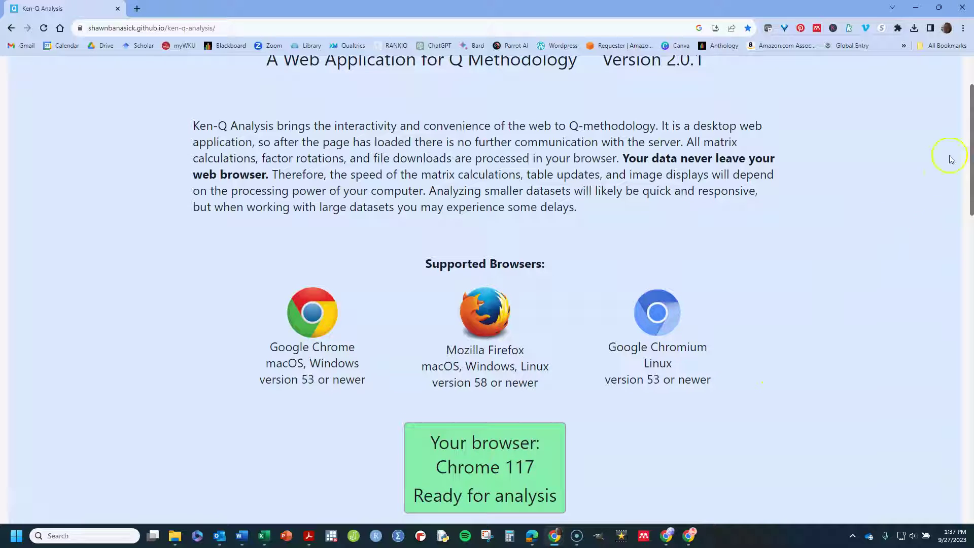
pyautogui.moveTo(965, 116); pyautogui.dragTo(954, 293)
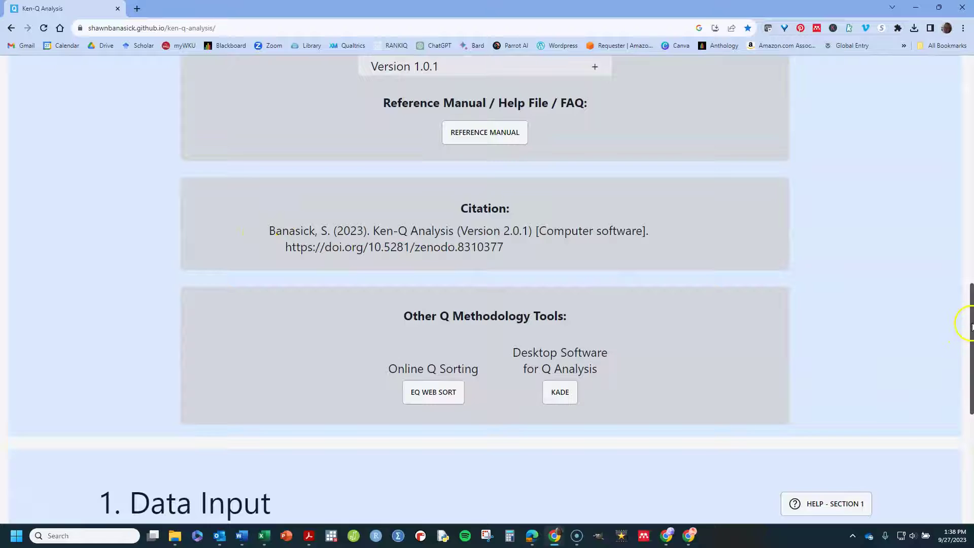
pyautogui.moveTo(969, 321); pyautogui.dragTo(968, 448)
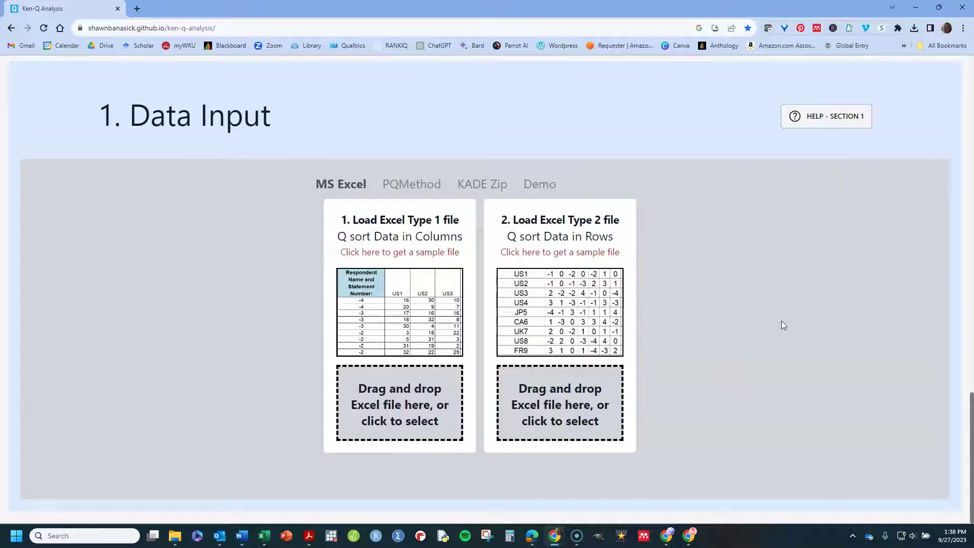
# - Select the Excel Type 2 drop zone on the Data Input page
pyautogui.click(599, 393)
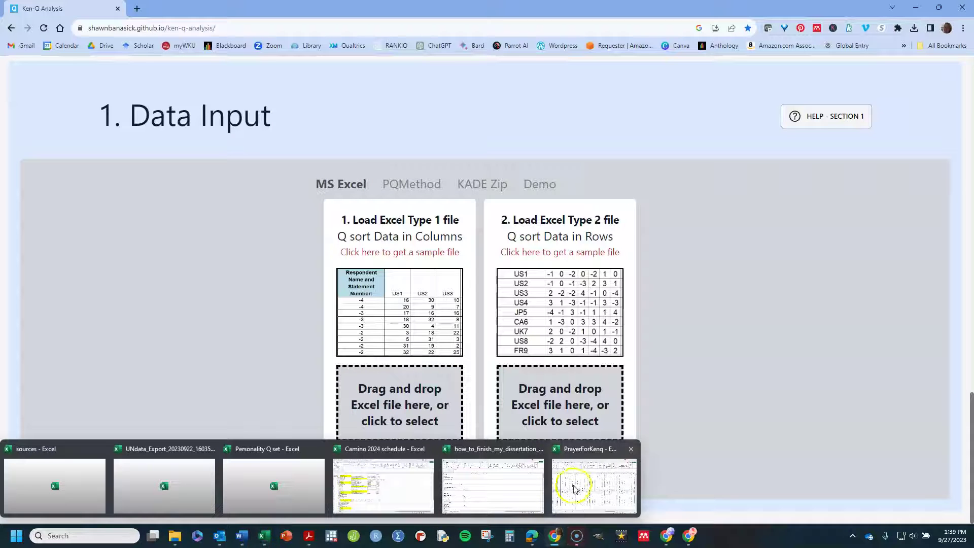
# - Bring the PrayerForKenq workbook to the front and widen its window to show more columns
pyautogui.click(578, 483)
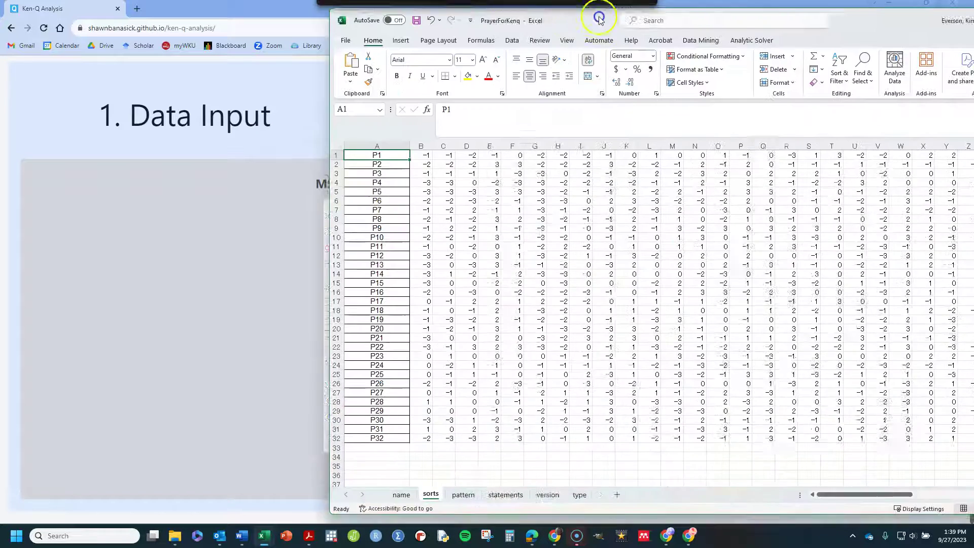
pyautogui.moveTo(600, 17); pyautogui.dragTo(393, 37)
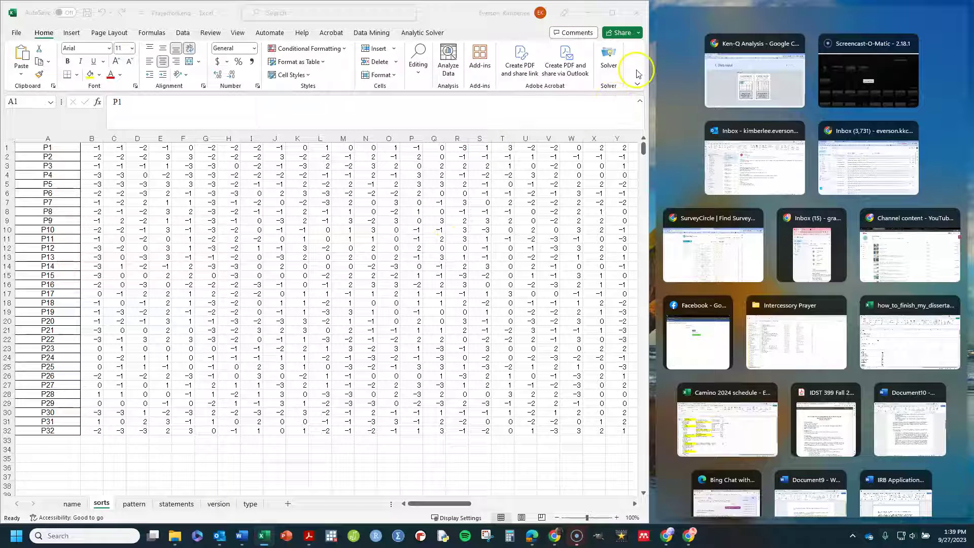
pyautogui.press('Escape')
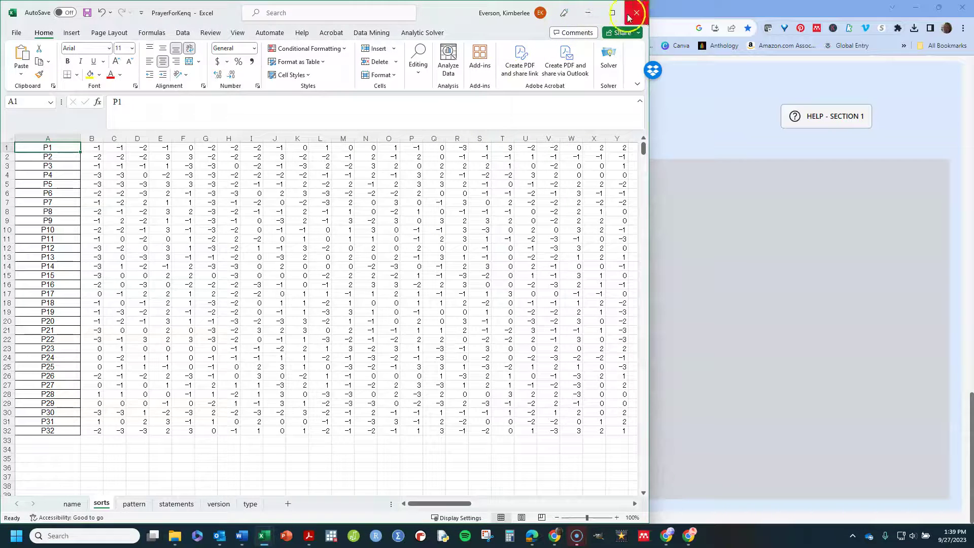
pyautogui.moveTo(649, 17); pyautogui.dragTo(962, 93)
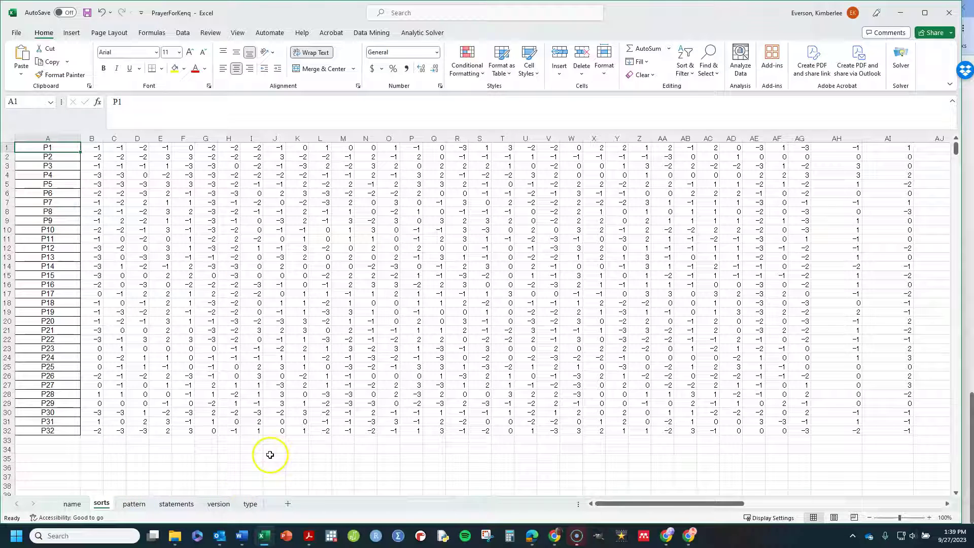
# - Browse the workbook's name and sorts sheets, then switch to the pattern sheet
pyautogui.click(71, 503)
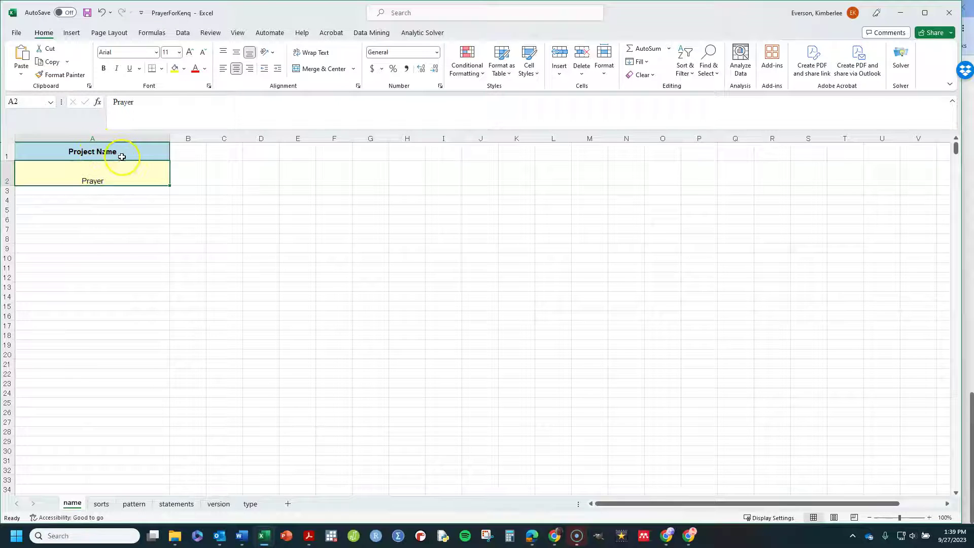
pyautogui.click(101, 504)
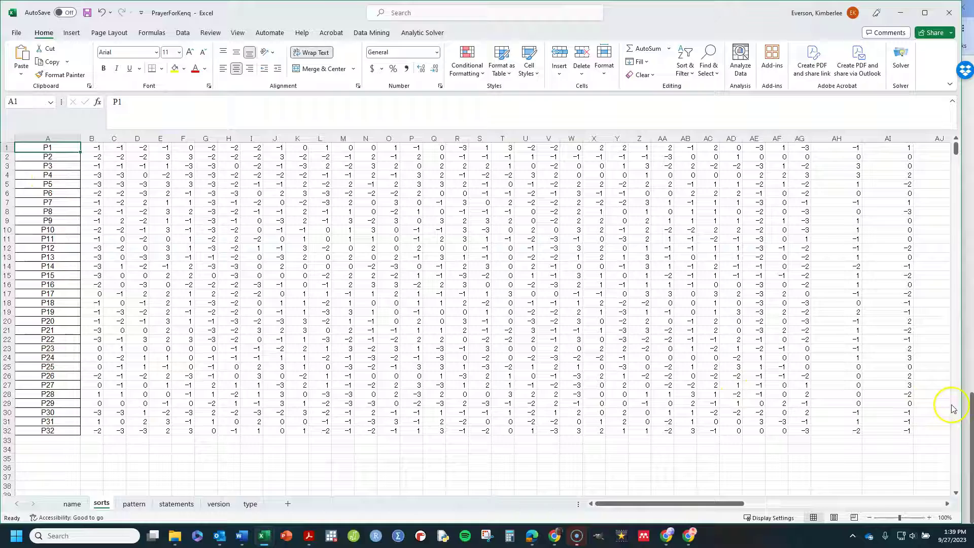
pyautogui.click(966, 398)
pyautogui.moveTo(264, 535)
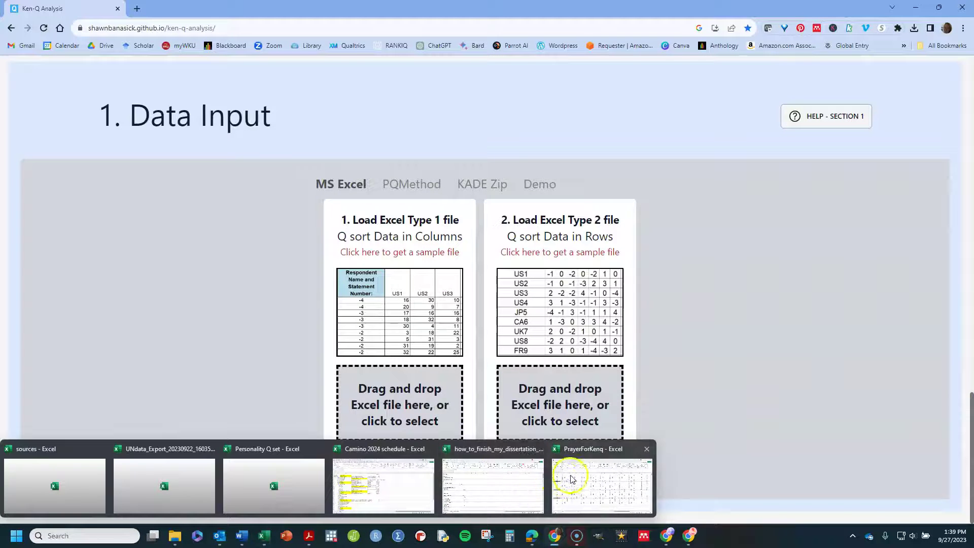
pyautogui.click(558, 484)
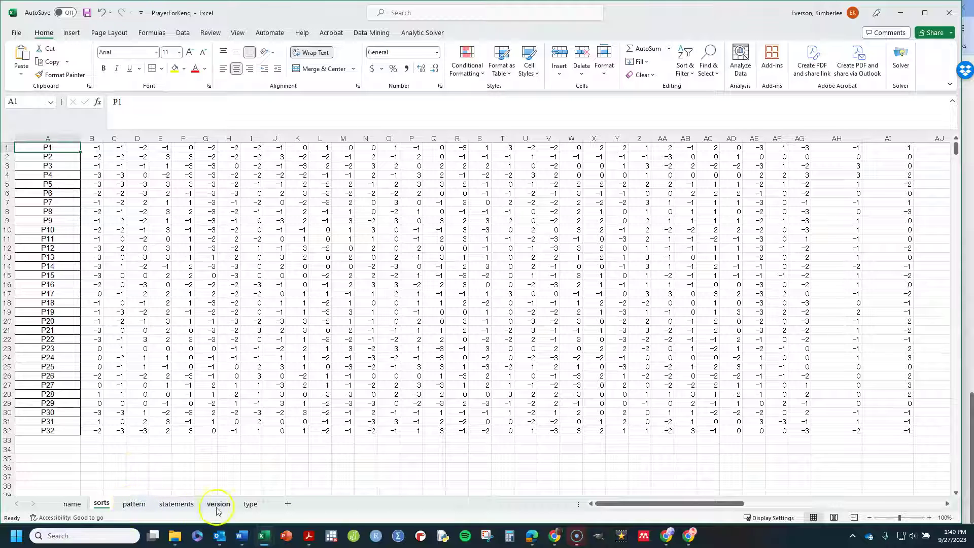
pyautogui.click(136, 504)
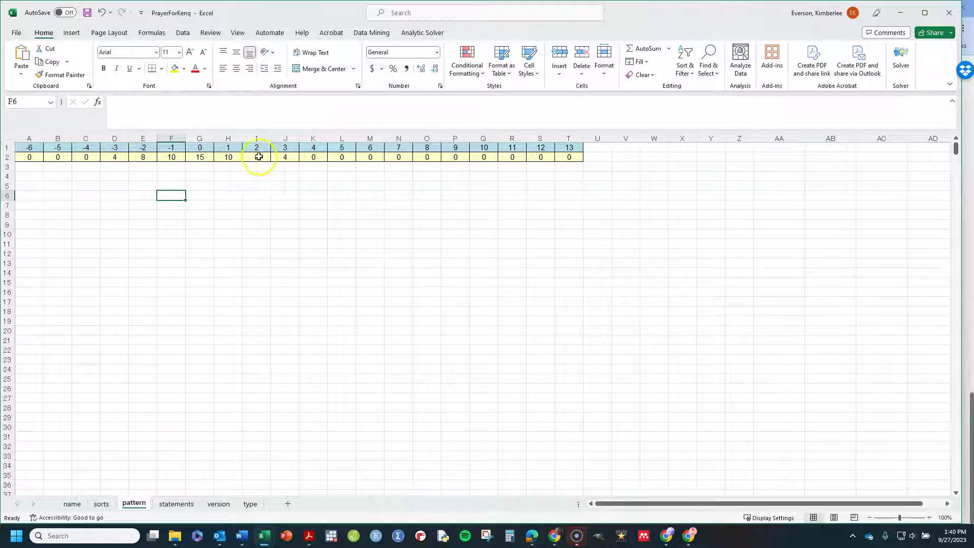
# - Inspect the pattern sheet's counts for the -3, 3 and -2 sort values
pyautogui.click(113, 158)
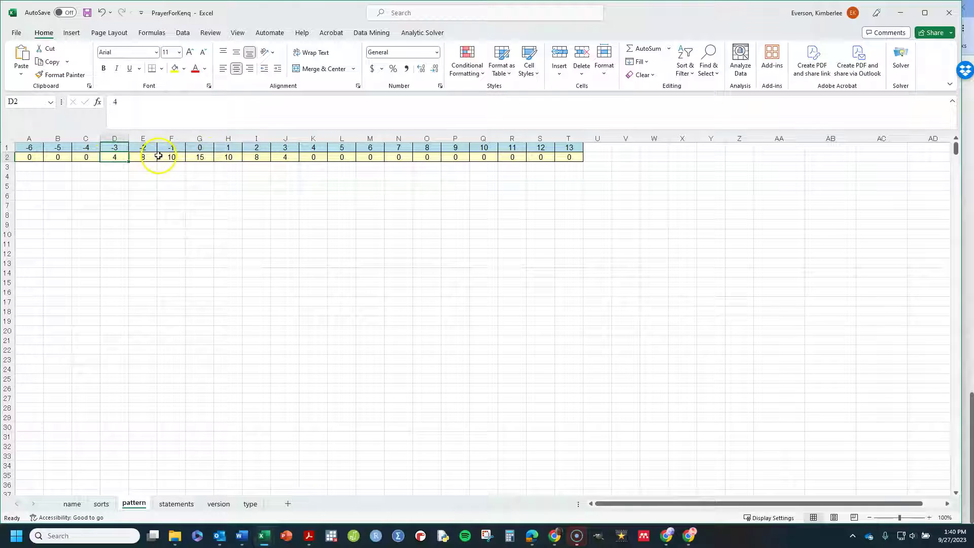
pyautogui.click(283, 157)
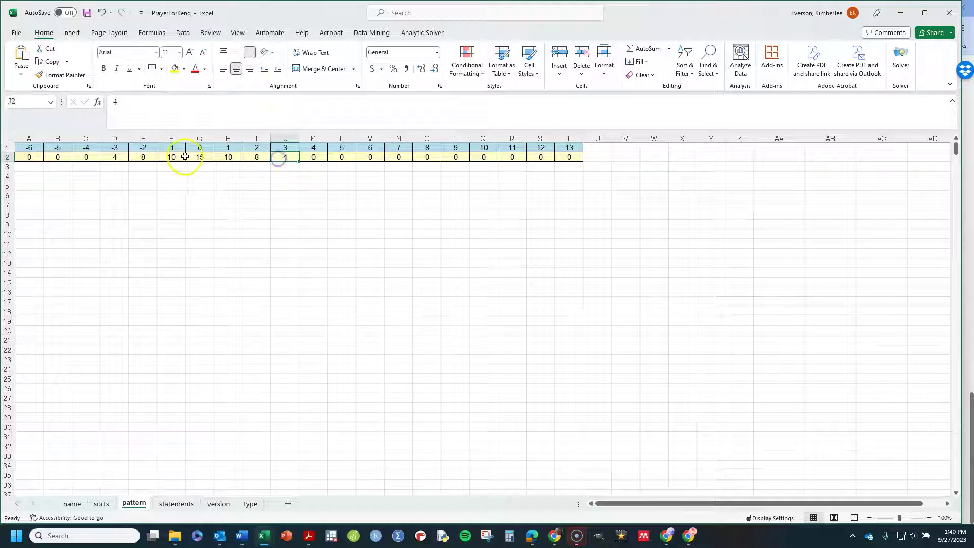
pyautogui.click(115, 158)
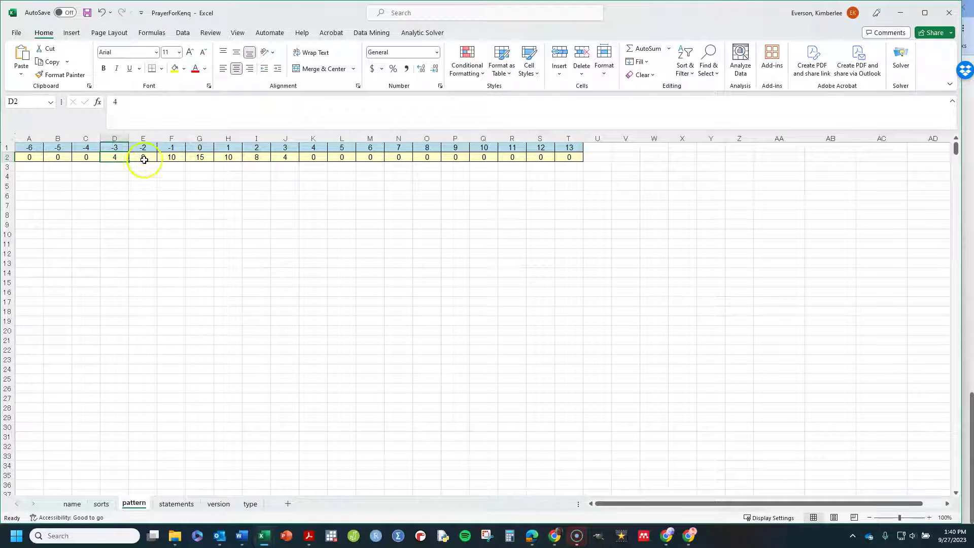
pyautogui.click(144, 159)
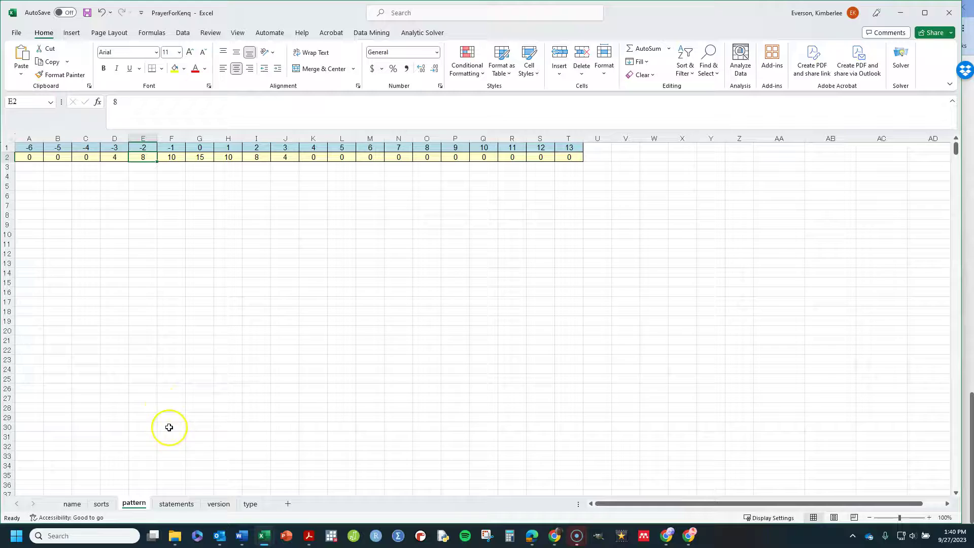
# - Check the statements, version and type sheets (version and type both 2), then minimize Excel
pyautogui.click(184, 503)
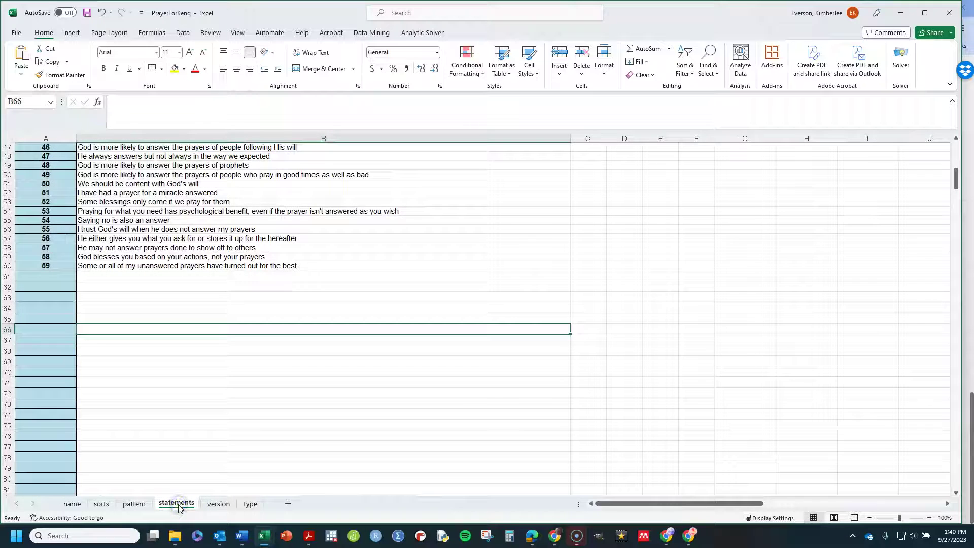
pyautogui.moveTo(955, 178); pyautogui.dragTo(950, 147)
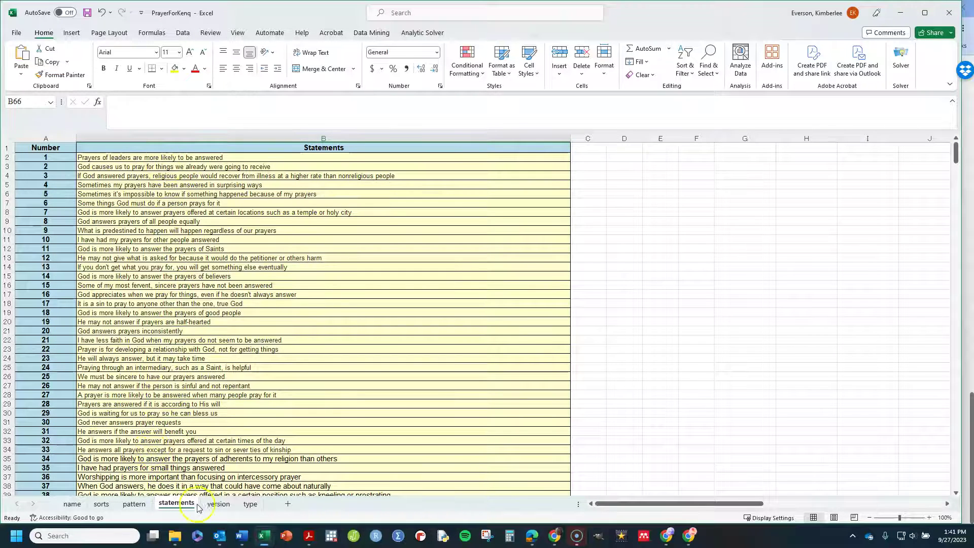
pyautogui.click(217, 504)
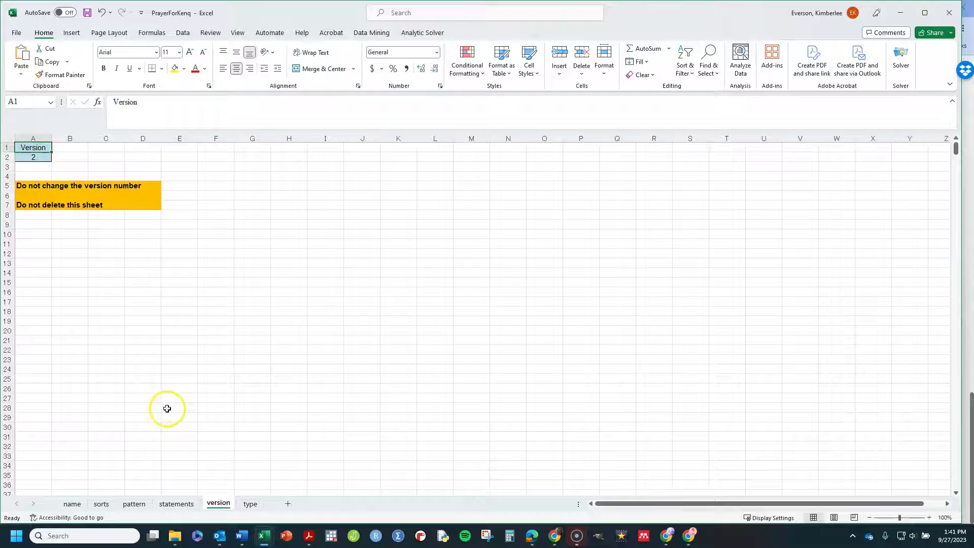
pyautogui.click(247, 507)
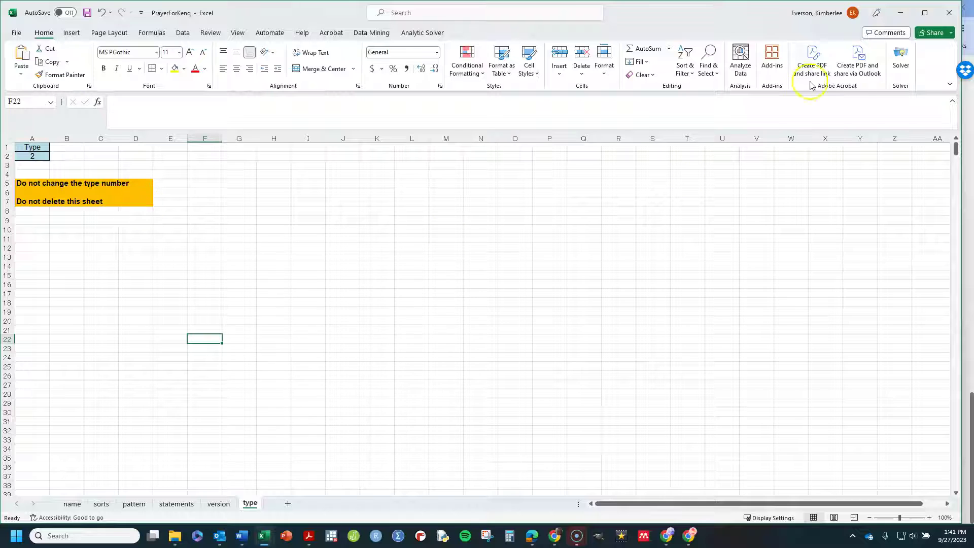
pyautogui.click(902, 14)
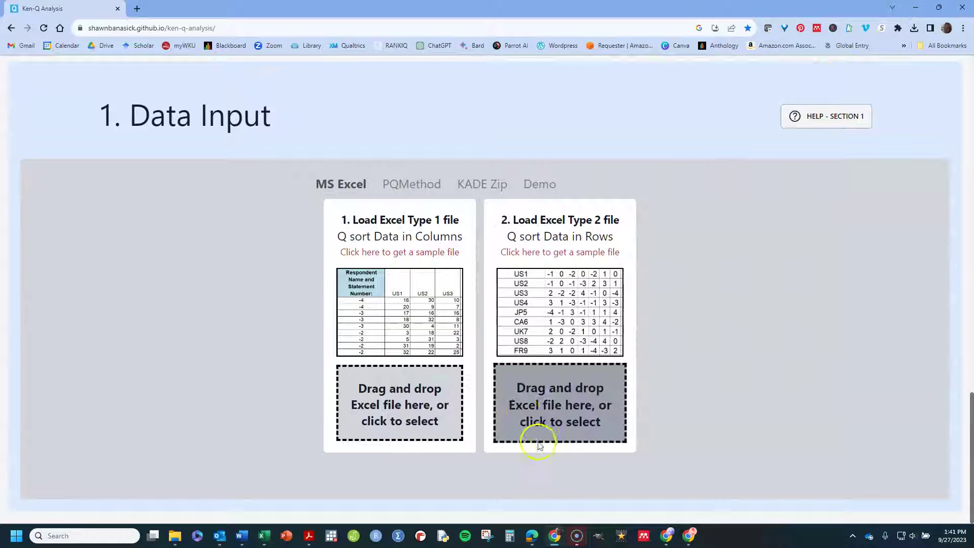
# - Load PrayerForKenq from the Intercessory Prayer folder as an Excel Type 2 file
pyautogui.click(543, 406)
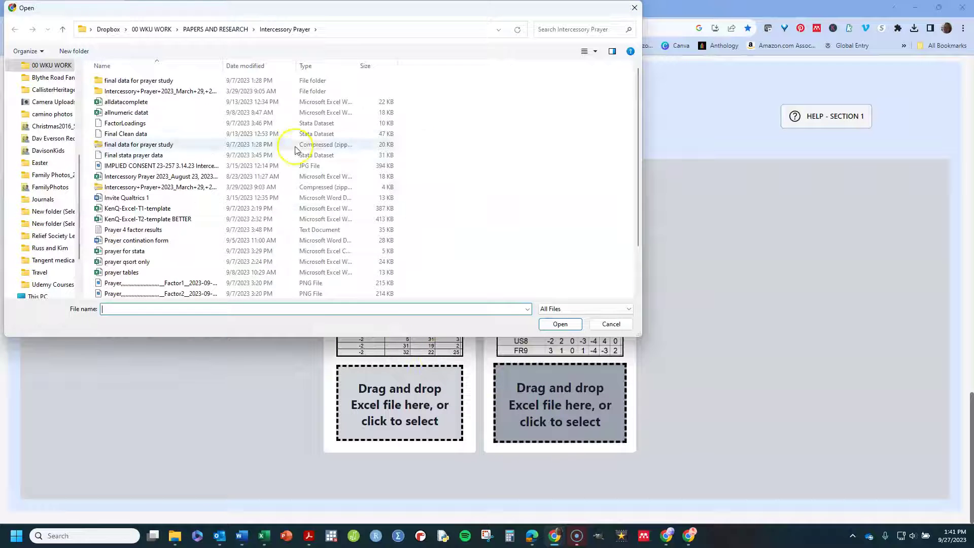
pyautogui.moveTo(638, 114); pyautogui.dragTo(637, 278)
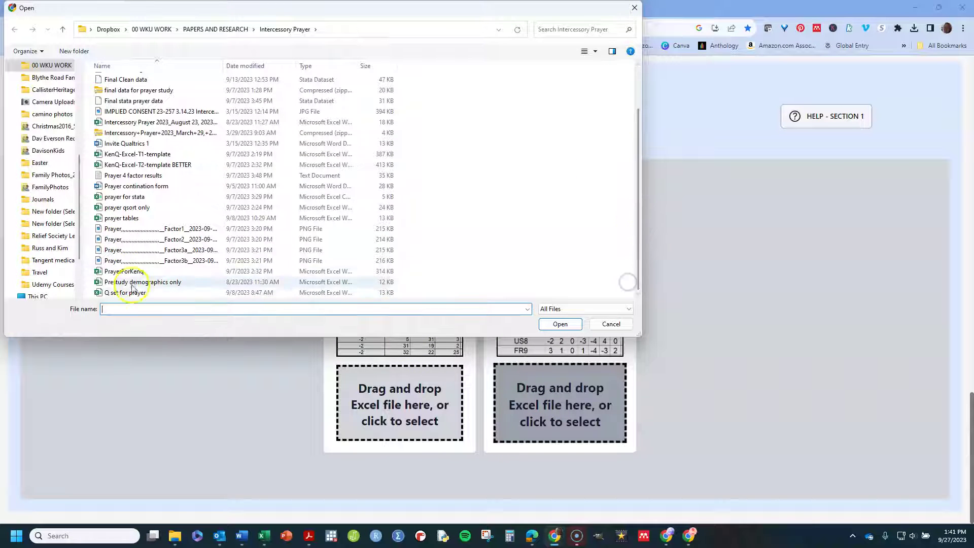
pyautogui.click(124, 271)
pyautogui.click(559, 324)
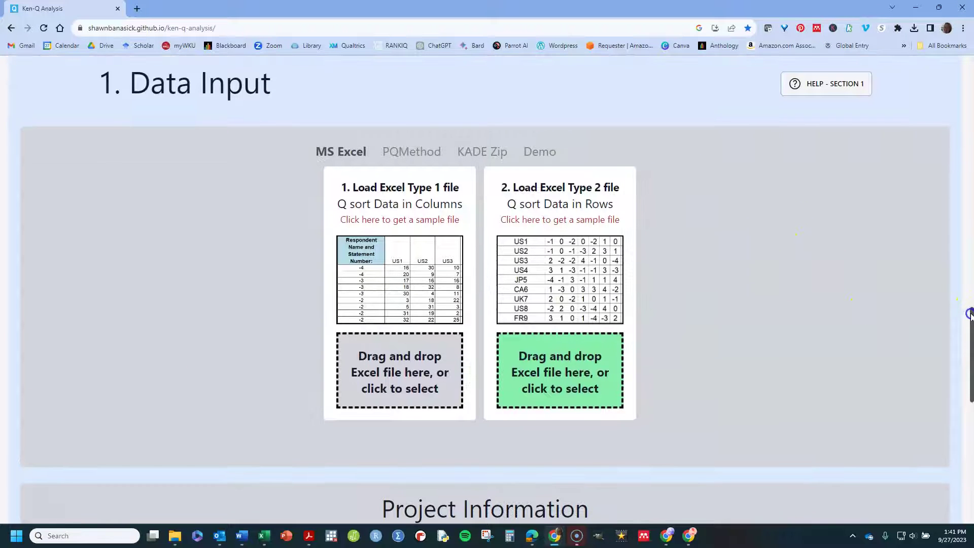
# - Review the 59 statements and P1–P32 Q-sorts down to Export Project Data and Start Analysis
pyautogui.moveTo(969, 304); pyautogui.dragTo(959, 389)
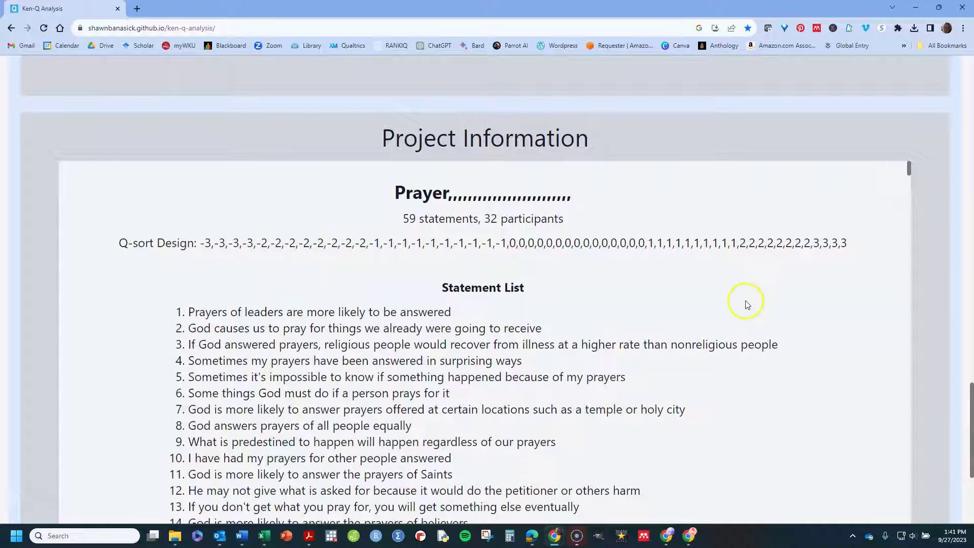
pyautogui.moveTo(907, 169); pyautogui.dragTo(899, 189)
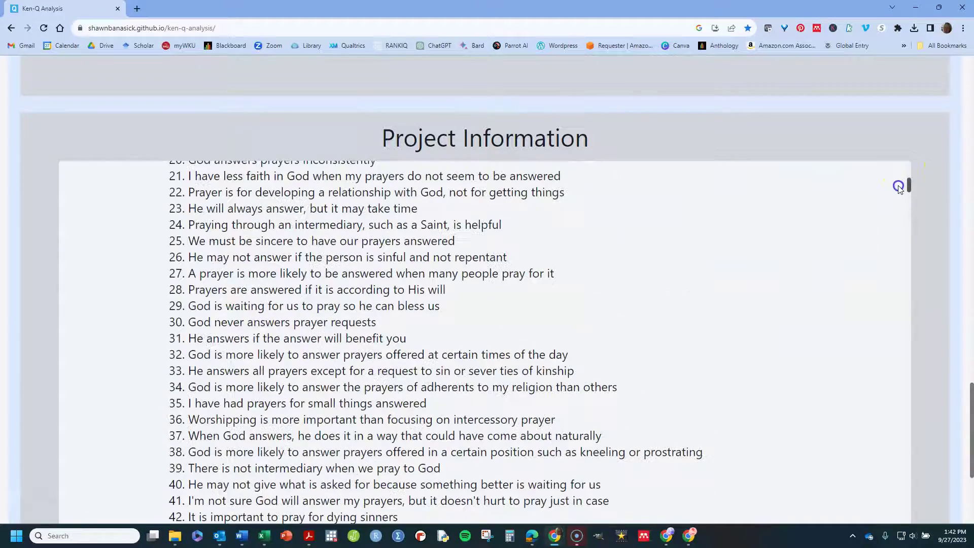
pyautogui.moveTo(968, 386); pyautogui.dragTo(967, 409)
pyautogui.moveTo(906, 70); pyautogui.dragTo(888, 455)
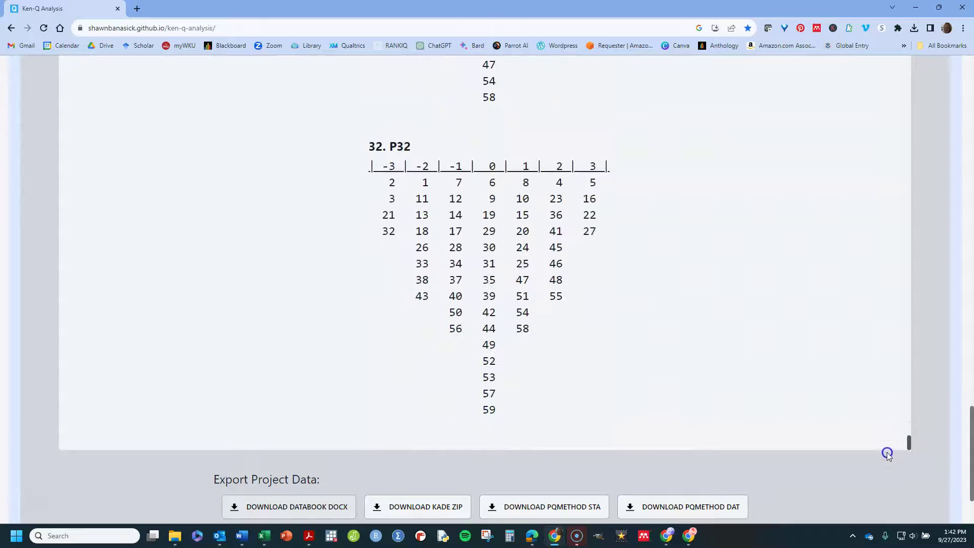
pyautogui.moveTo(970, 414); pyautogui.dragTo(969, 459)
# - Start the analysis and scroll through the P1–P32 correlation matrix to Factor Extraction
pyautogui.click(814, 481)
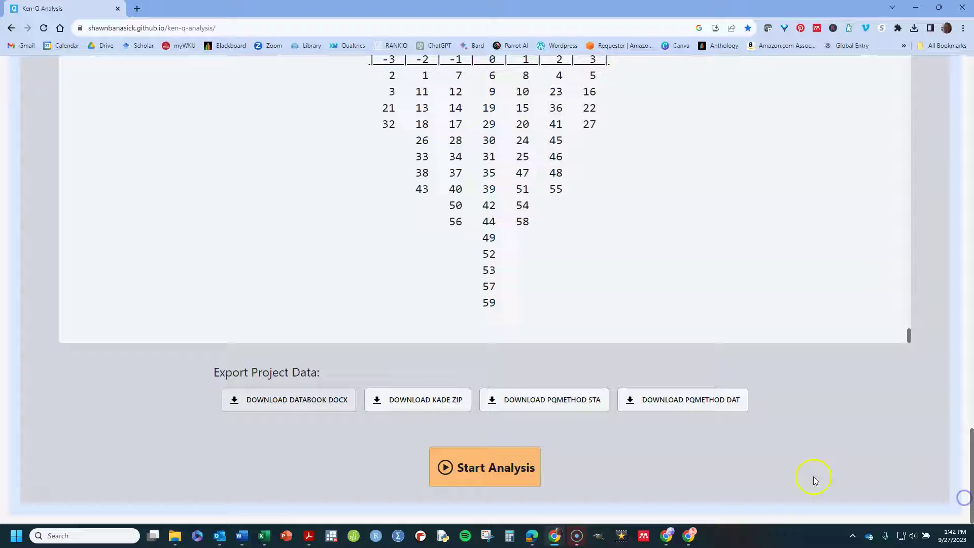
pyautogui.click(472, 473)
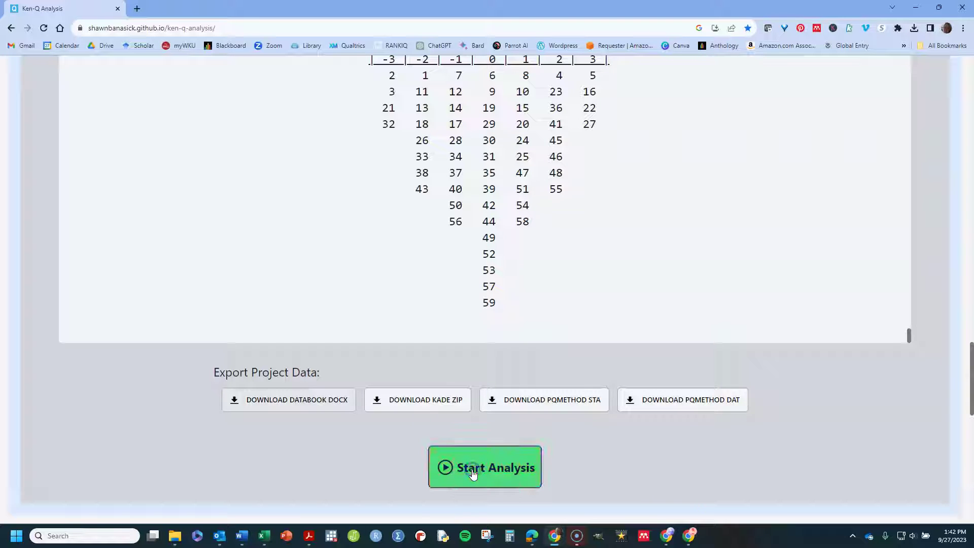
pyautogui.click(810, 414)
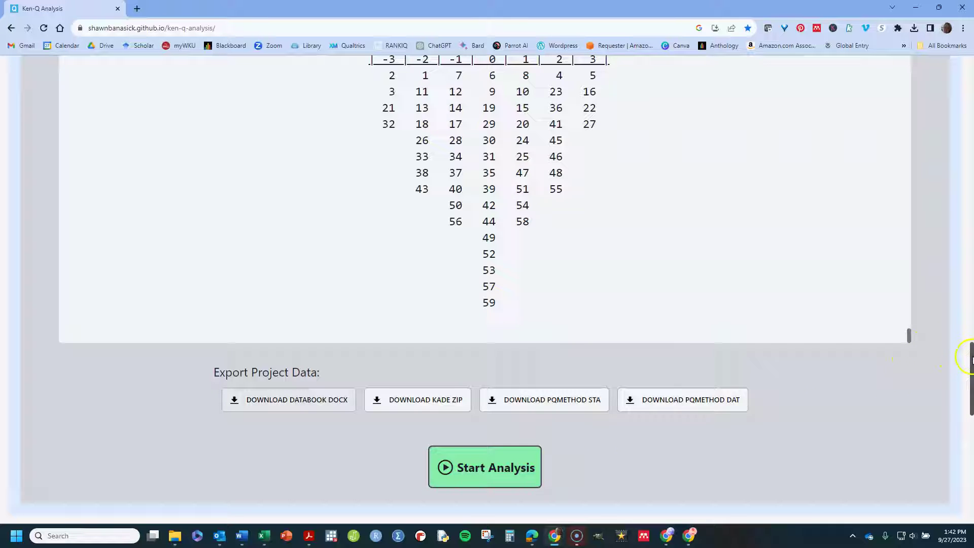
pyautogui.click(968, 376)
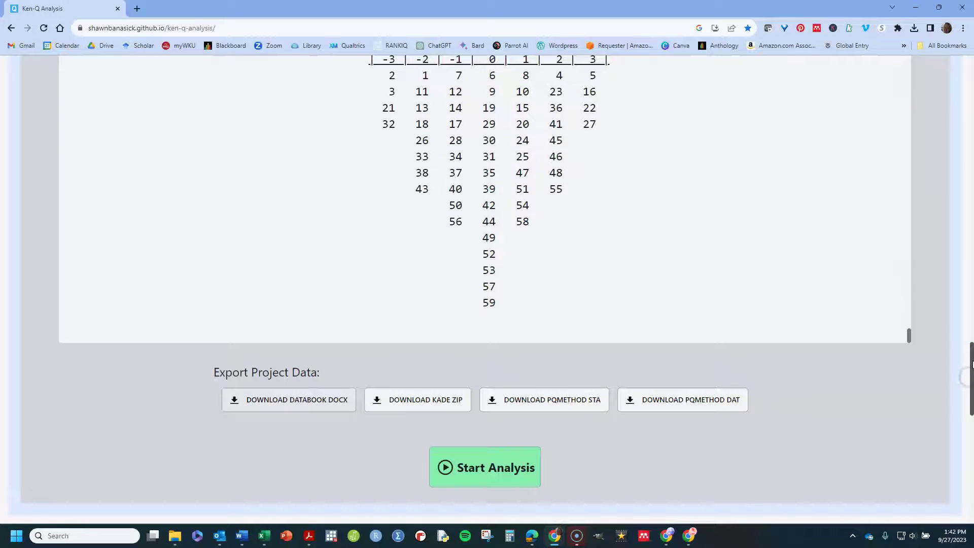
pyautogui.moveTo(968, 376); pyautogui.dragTo(970, 438)
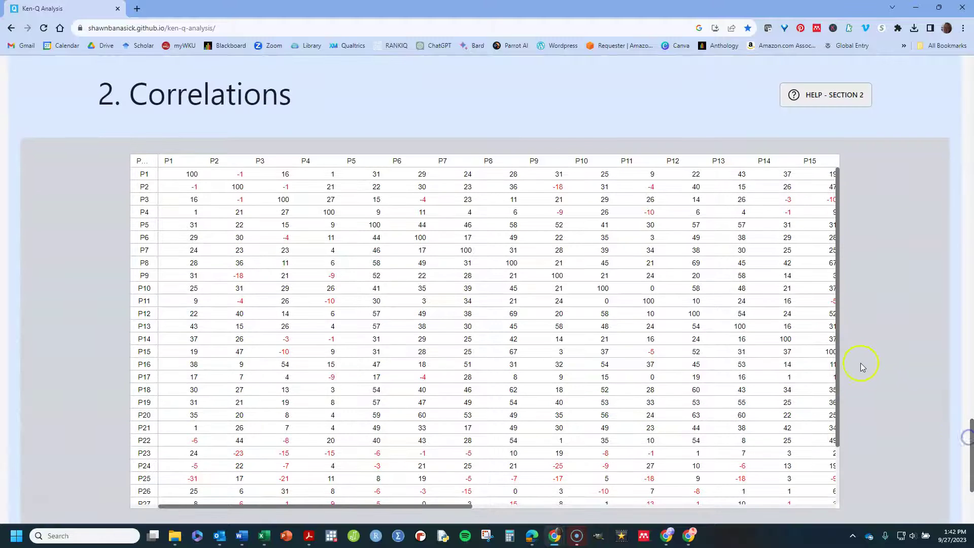
pyautogui.moveTo(833, 355); pyautogui.dragTo(828, 257)
pyautogui.moveTo(969, 439); pyautogui.dragTo(969, 469)
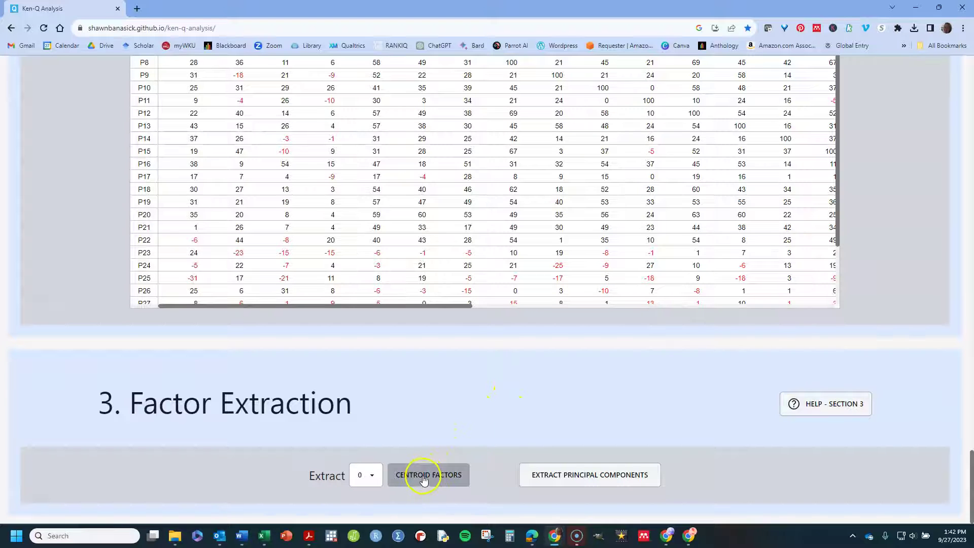
# - Extract principal components with Extract left at 0, then review the loadings, eigenvalues and scree plot
pyautogui.click(550, 478)
pyautogui.click(372, 476)
pyautogui.click(373, 477)
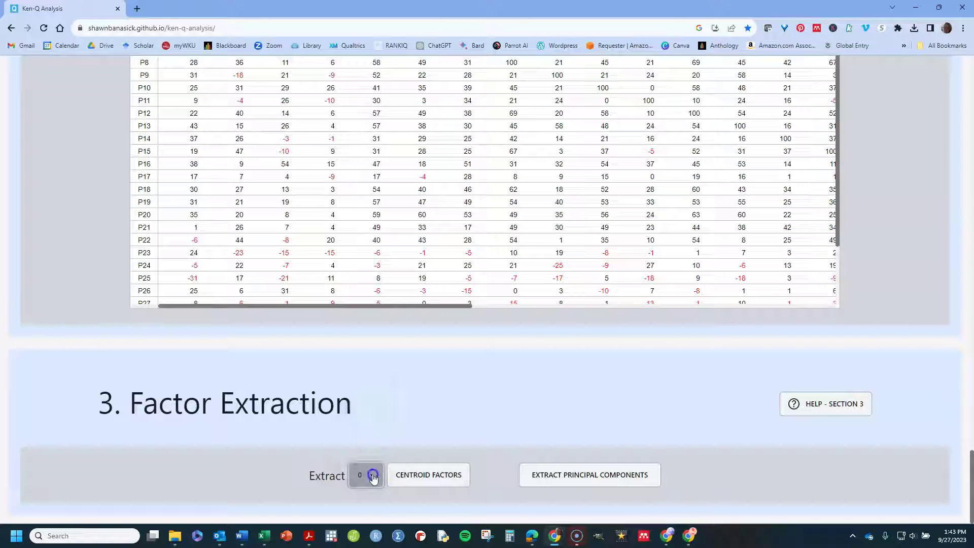
pyautogui.click(572, 481)
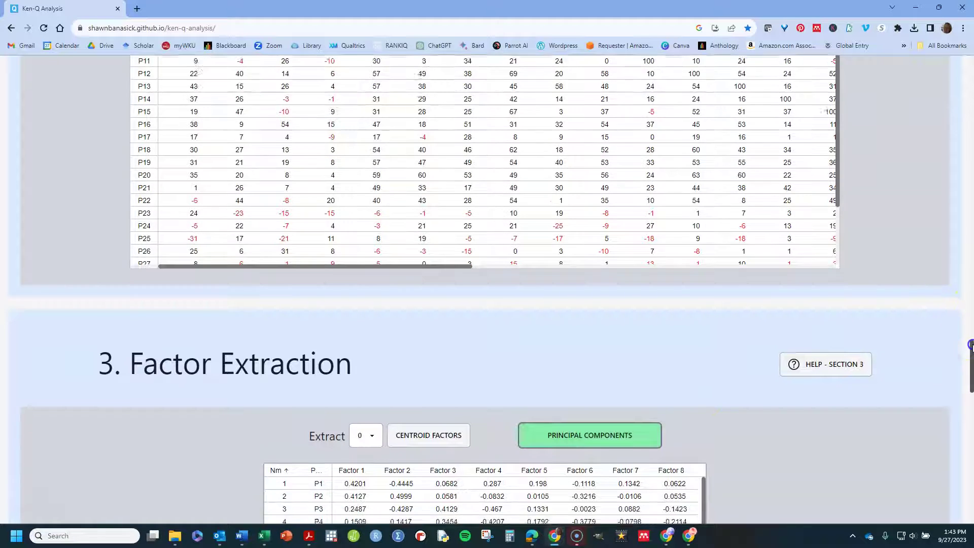
pyautogui.moveTo(966, 349); pyautogui.dragTo(966, 388)
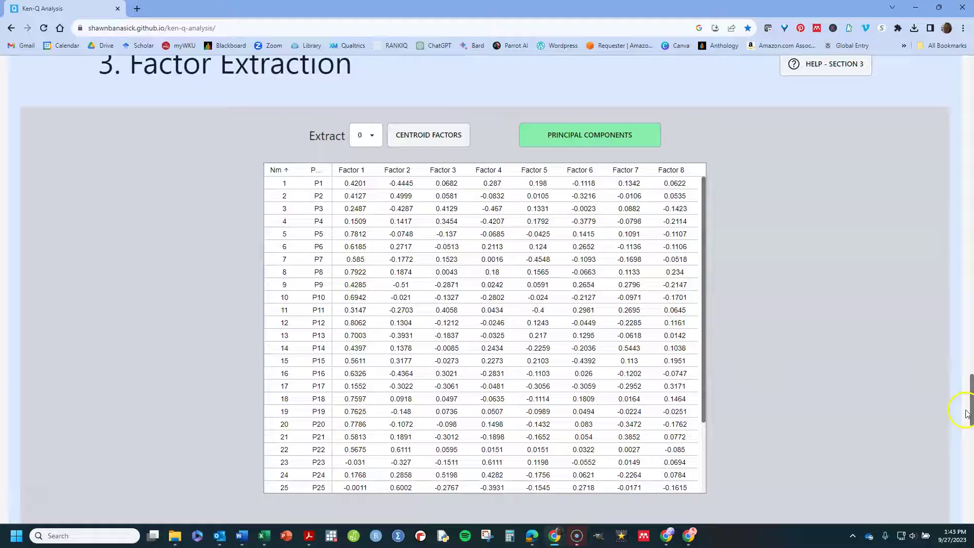
pyautogui.moveTo(970, 407)
pyautogui.mouseDown()
pyautogui.moveTo(970, 398)
pyautogui.moveTo(970, 415)
pyautogui.mouseUp()
pyautogui.scroll(1, 803, 353)
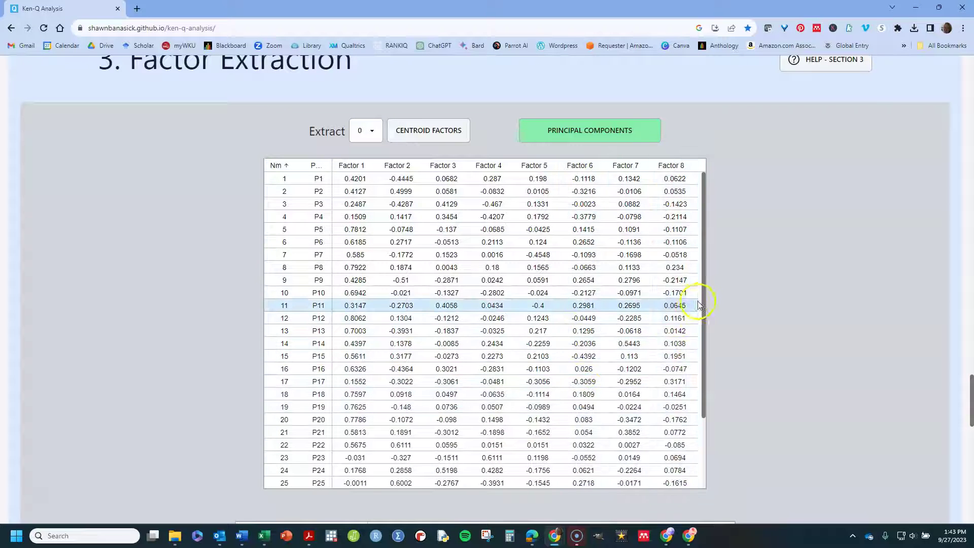
pyautogui.moveTo(709, 370); pyautogui.dragTo(707, 467)
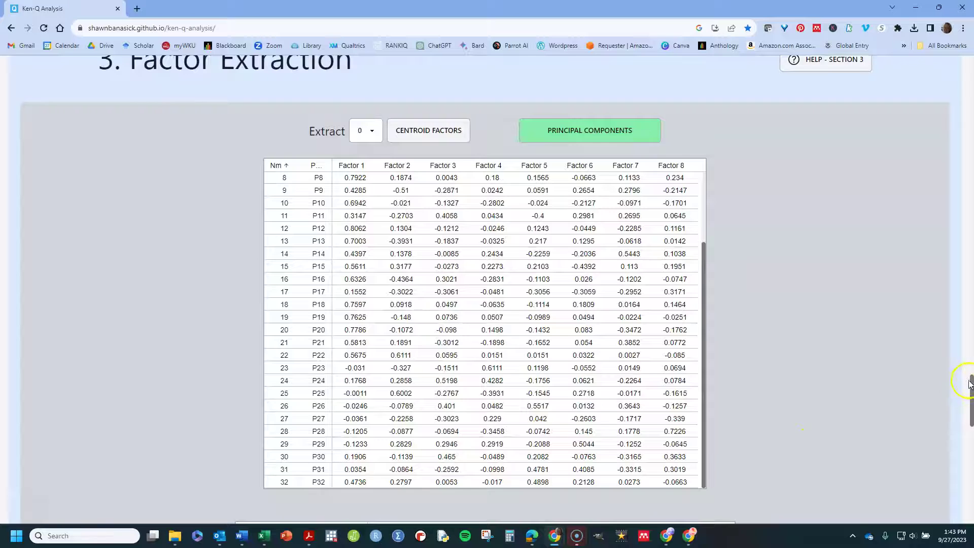
pyautogui.moveTo(969, 387); pyautogui.dragTo(969, 417)
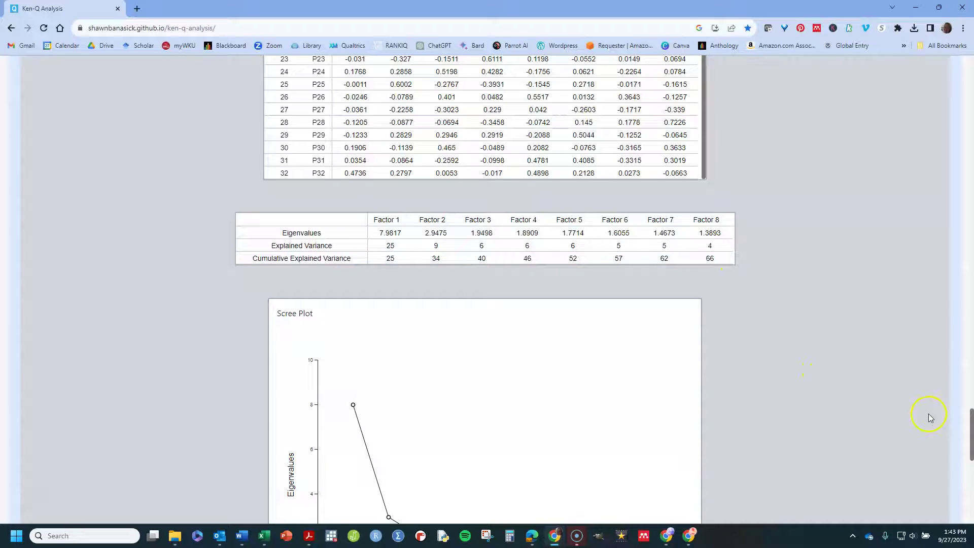
pyautogui.moveTo(970, 416); pyautogui.dragTo(970, 433)
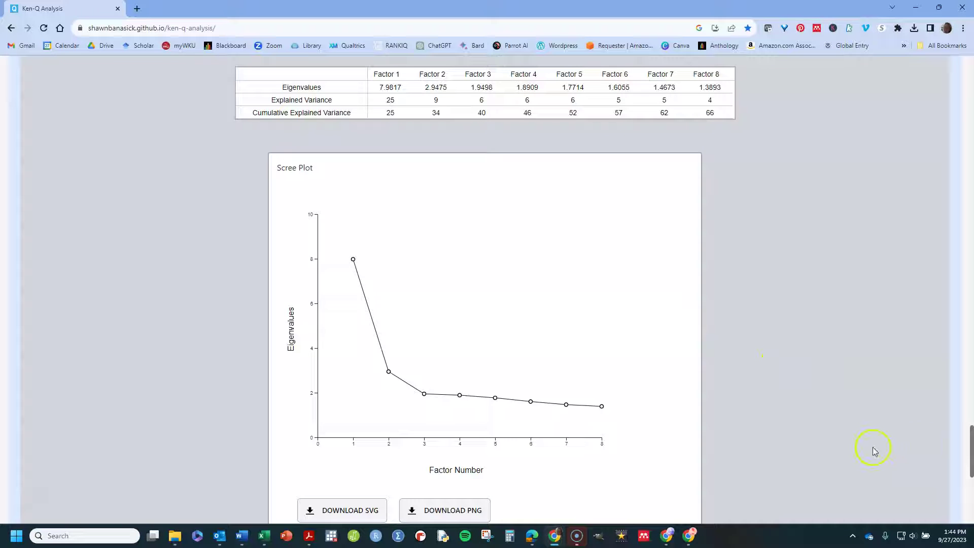
pyautogui.moveTo(969, 437); pyautogui.dragTo(969, 437)
pyautogui.moveTo(969, 455)
pyautogui.mouseDown()
pyautogui.moveTo(969, 500)
pyautogui.moveTo(967, 474)
pyautogui.mouseUp()
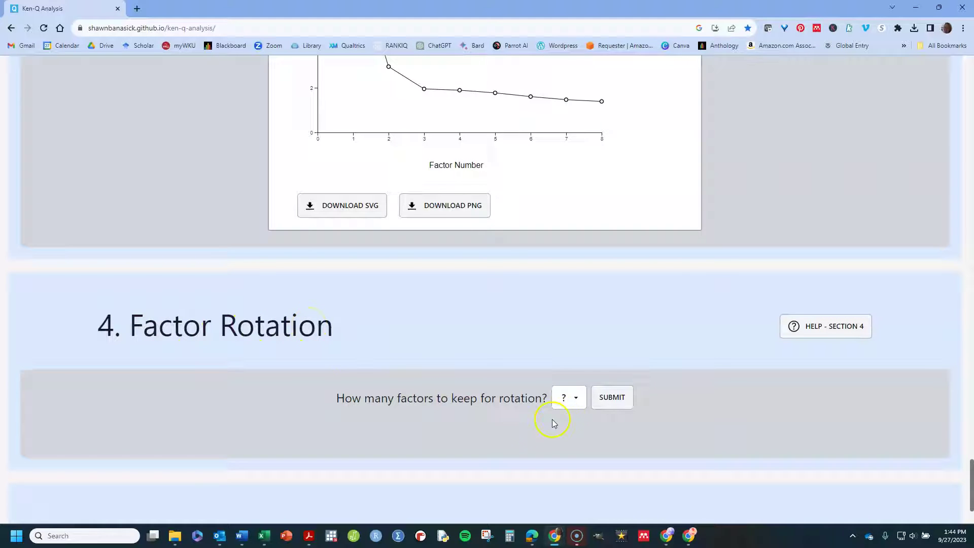
# - Choose 2 under 'How many factors to keep' and submit it for rotation
pyautogui.click(578, 404)
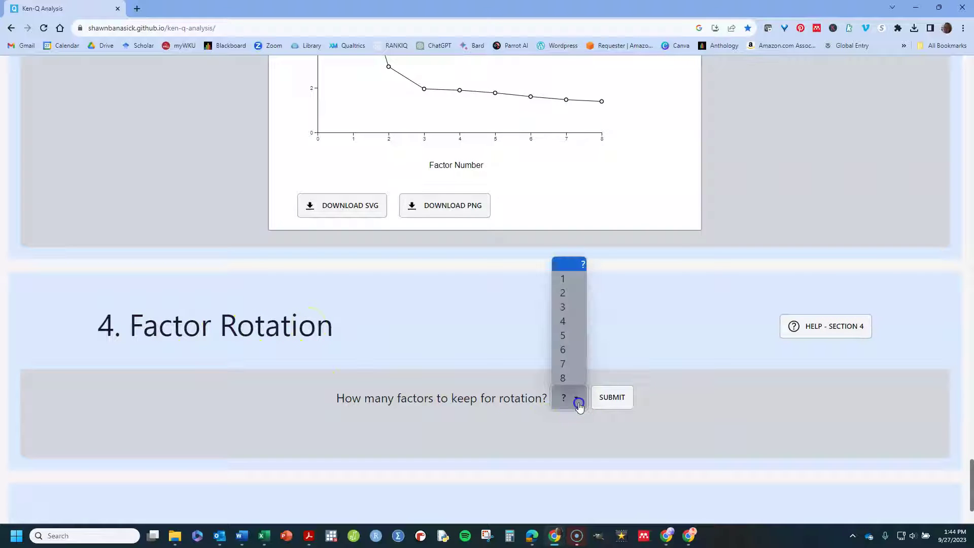
pyautogui.click(562, 292)
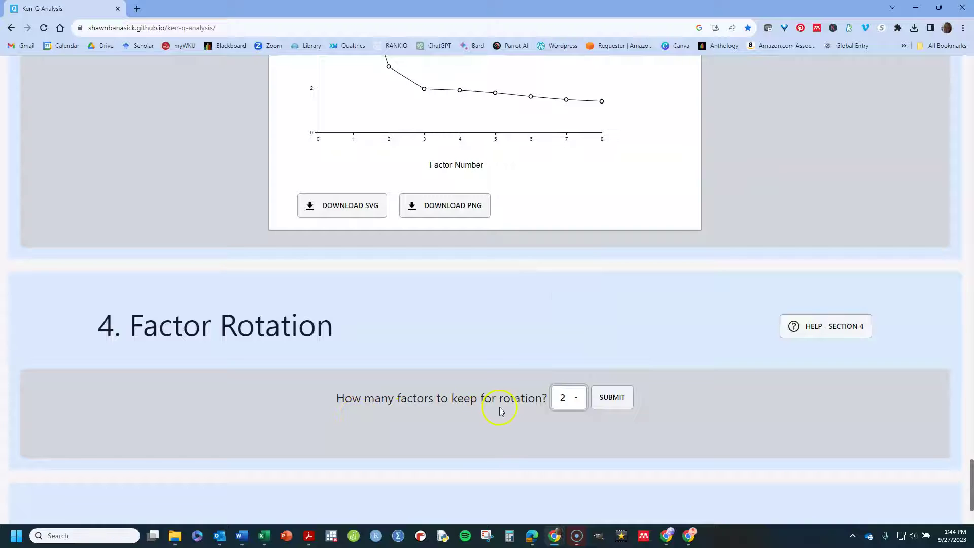
pyautogui.click(619, 400)
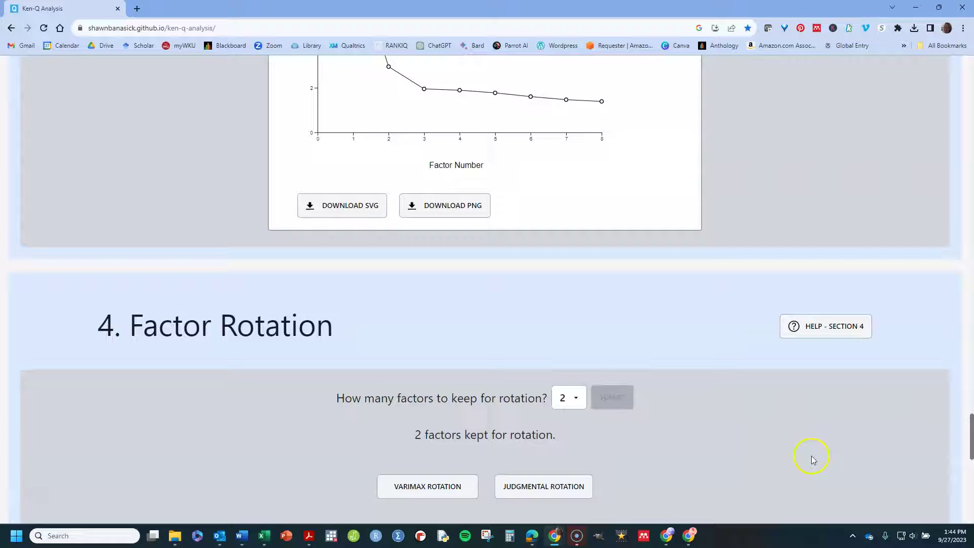
pyautogui.moveTo(970, 421); pyautogui.dragTo(969, 441)
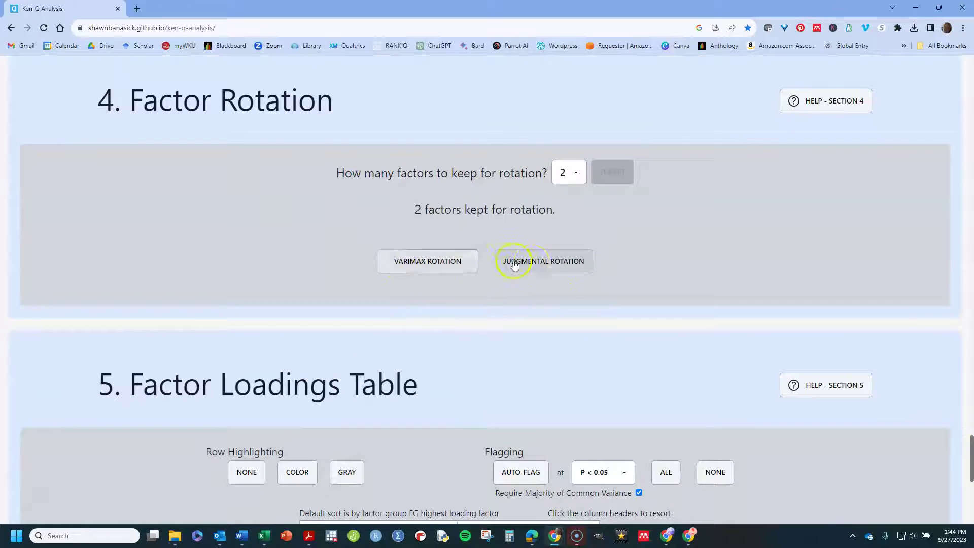
# - Apply varimax rotation to Factors 1 and 2 and scroll to the Factor Loadings Table
pyautogui.click(458, 261)
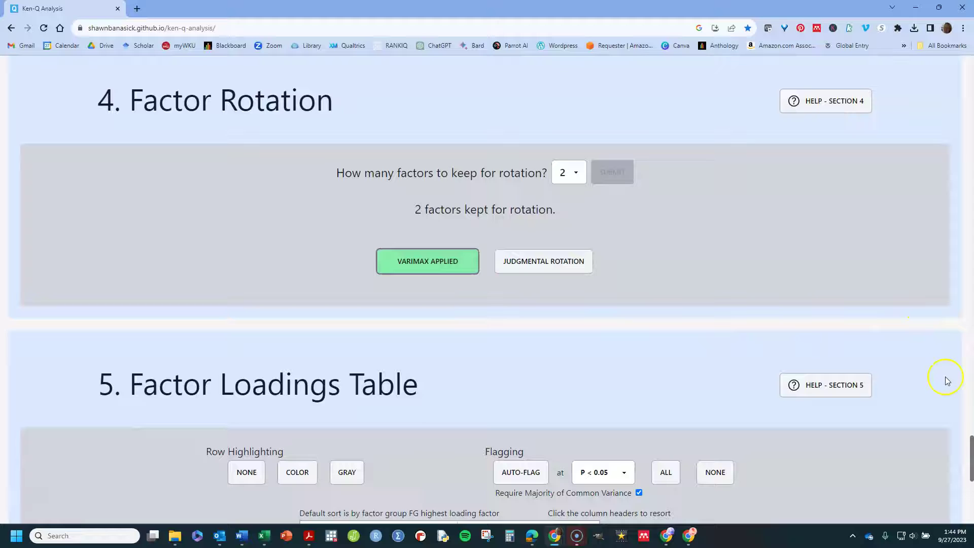
pyautogui.moveTo(970, 445); pyautogui.dragTo(965, 479)
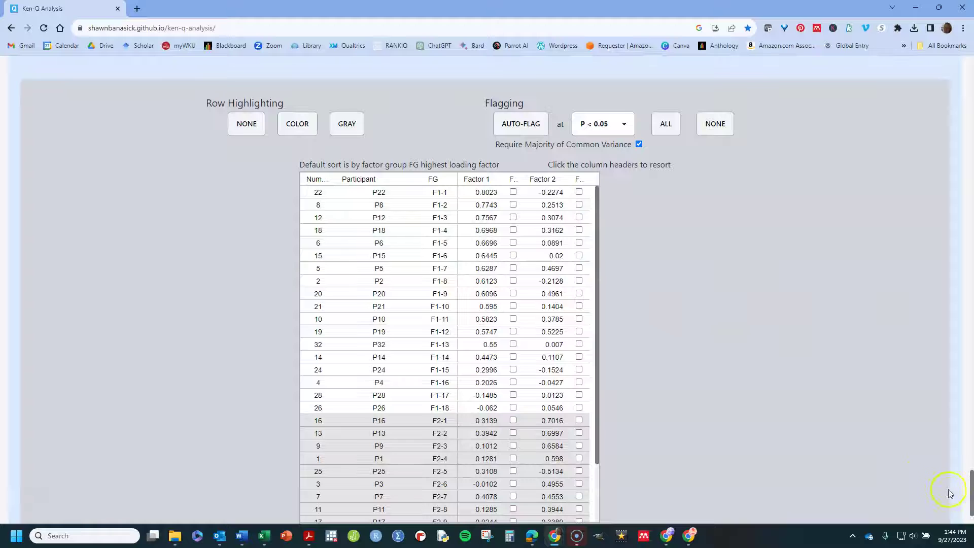
pyautogui.moveTo(970, 481)
pyautogui.mouseDown()
pyautogui.moveTo(970, 505)
pyautogui.moveTo(970, 482)
pyautogui.mouseUp()
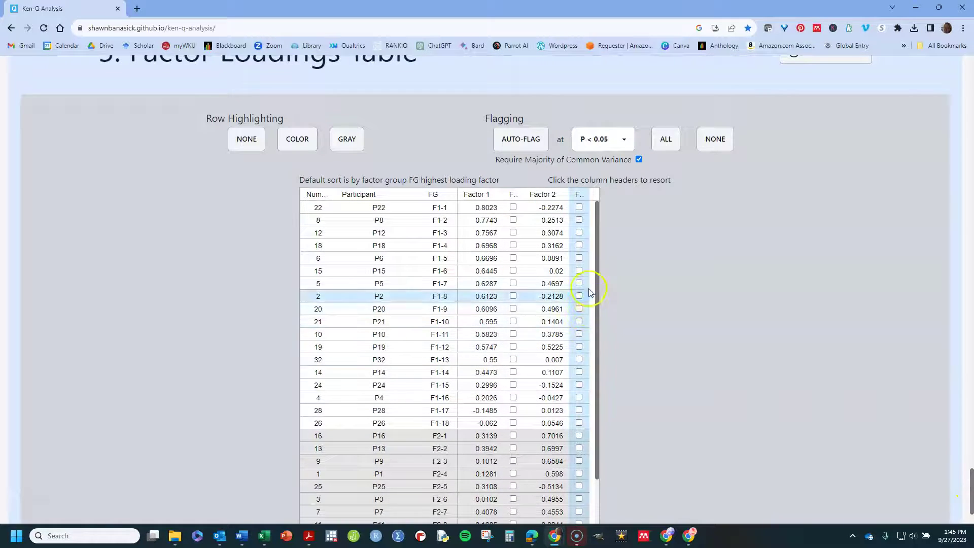
pyautogui.moveTo(595, 275)
pyautogui.mouseDown()
pyautogui.moveTo(598, 372)
pyautogui.moveTo(595, 258)
pyautogui.mouseUp()
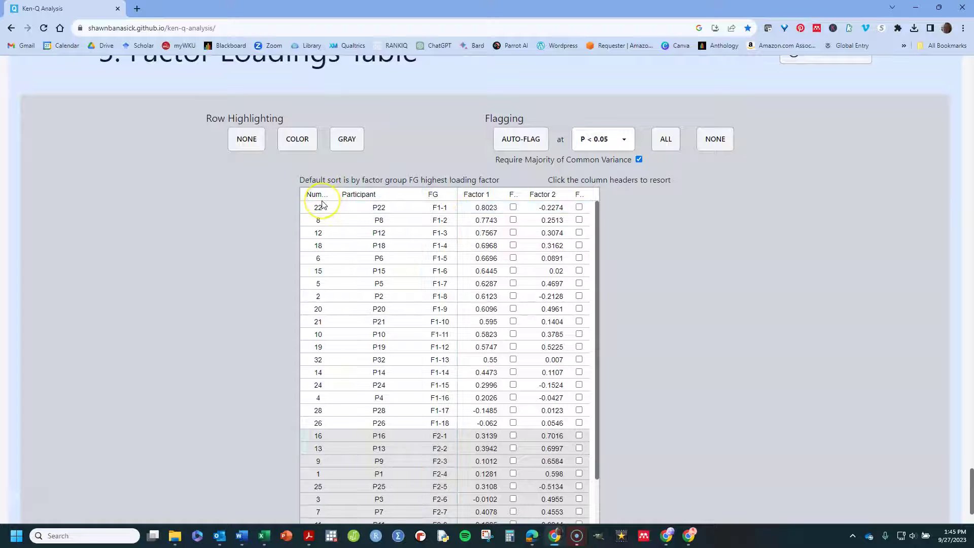
# - Flag Factor 1 participants P22, P8, P12, P18, P6, P15, P5, P2, P20, P21, P10, P32, P14 and P24
pyautogui.click(514, 208)
pyautogui.click(513, 219)
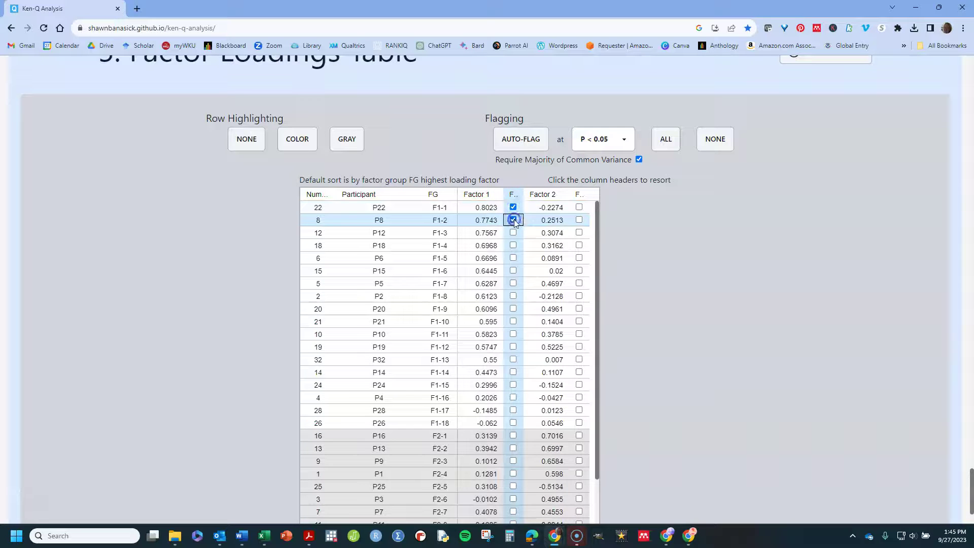
pyautogui.click(513, 233)
pyautogui.click(512, 245)
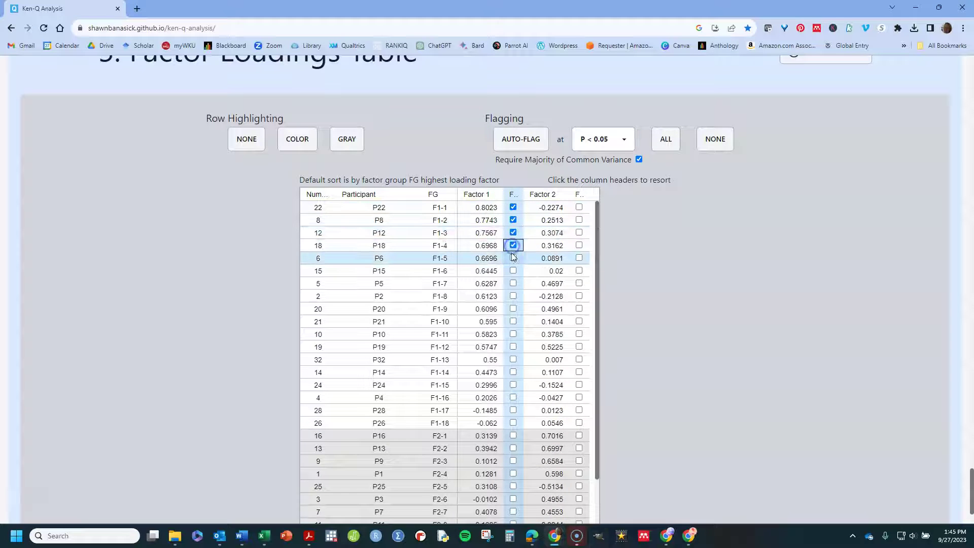
pyautogui.click(513, 258)
pyautogui.click(513, 271)
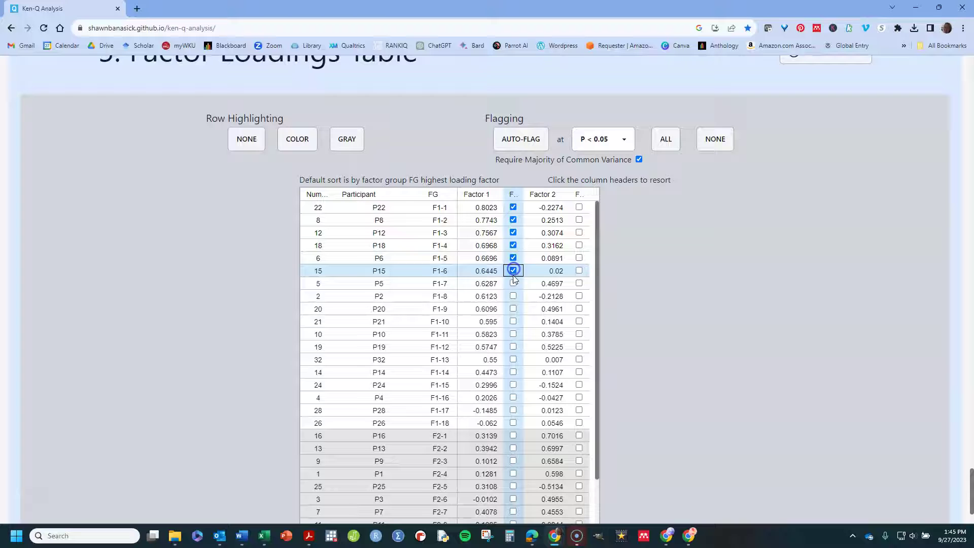
pyautogui.click(513, 284)
pyautogui.click(513, 296)
pyautogui.click(513, 309)
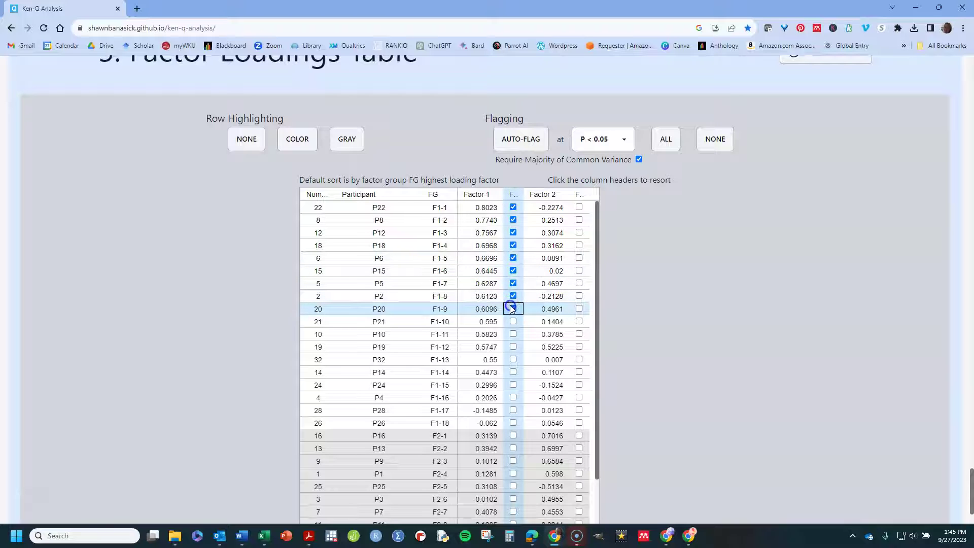
pyautogui.click(512, 322)
pyautogui.click(512, 334)
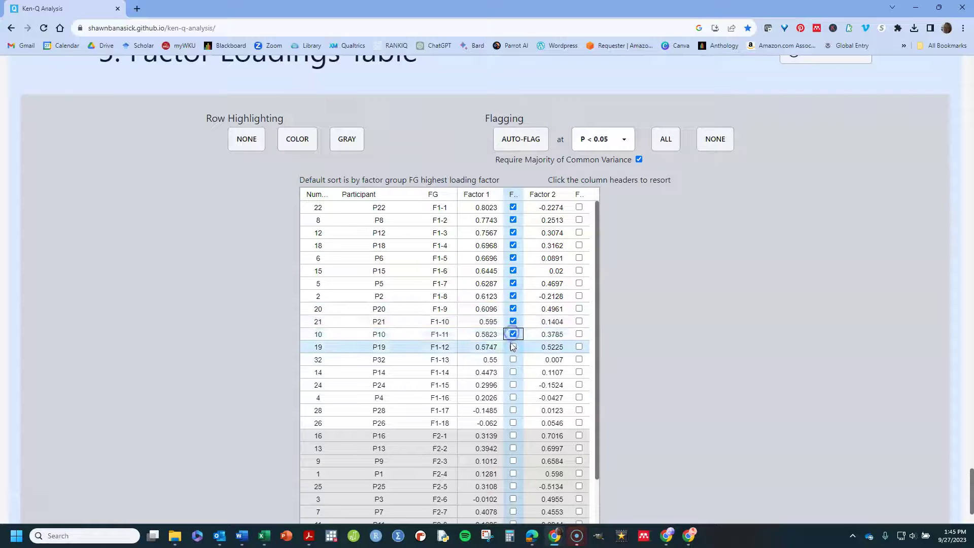
pyautogui.click(513, 347)
pyautogui.click(513, 360)
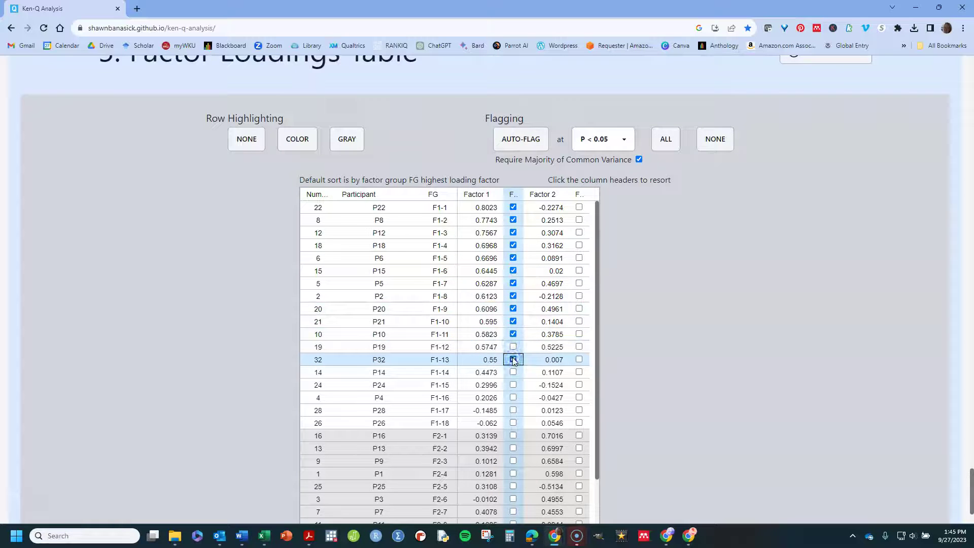
pyautogui.click(512, 372)
pyautogui.click(512, 347)
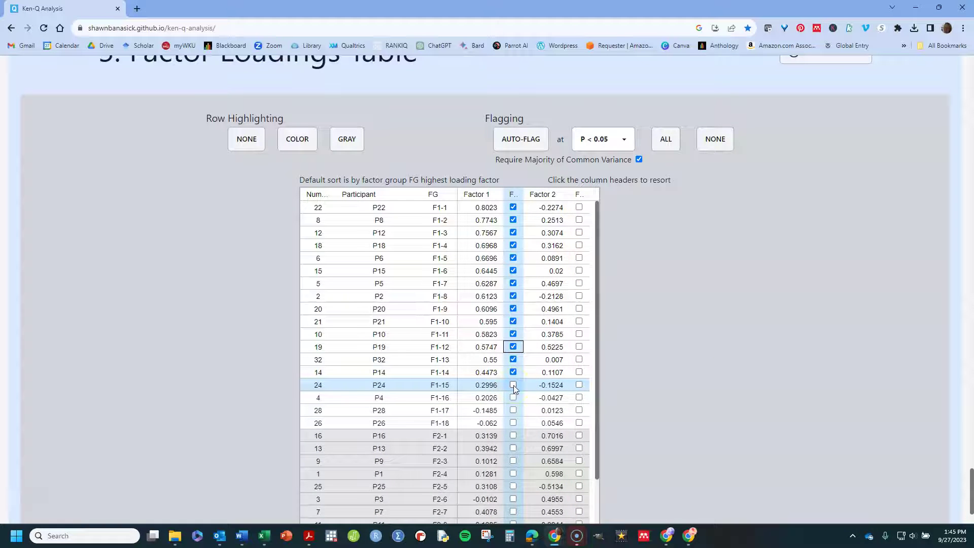
pyautogui.click(512, 385)
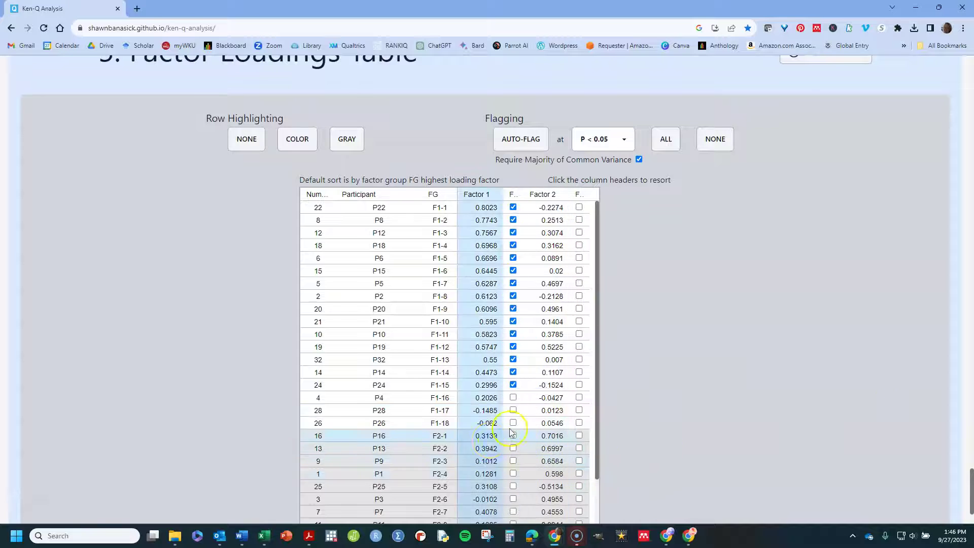
# - Flag Factor 2 participants P16, P13, P9, P1, P25, P3, P7, P11, P17 and P29
pyautogui.scroll(-2, 599, 416)
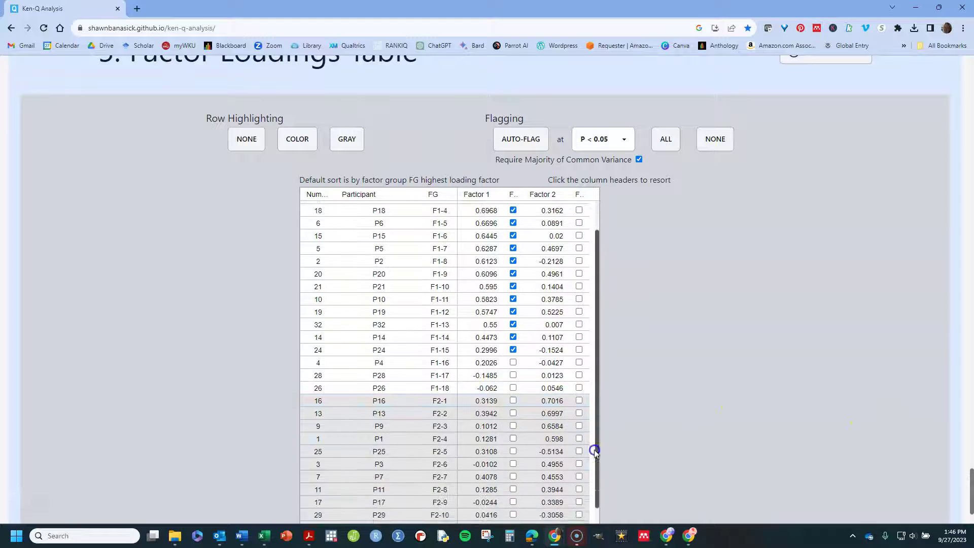
pyautogui.click(579, 366)
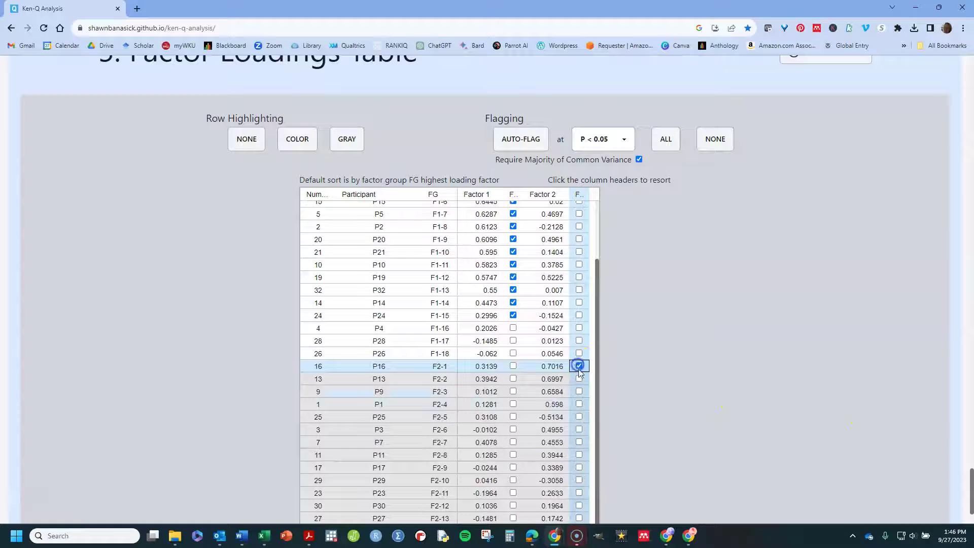
pyautogui.click(578, 378)
pyautogui.click(578, 391)
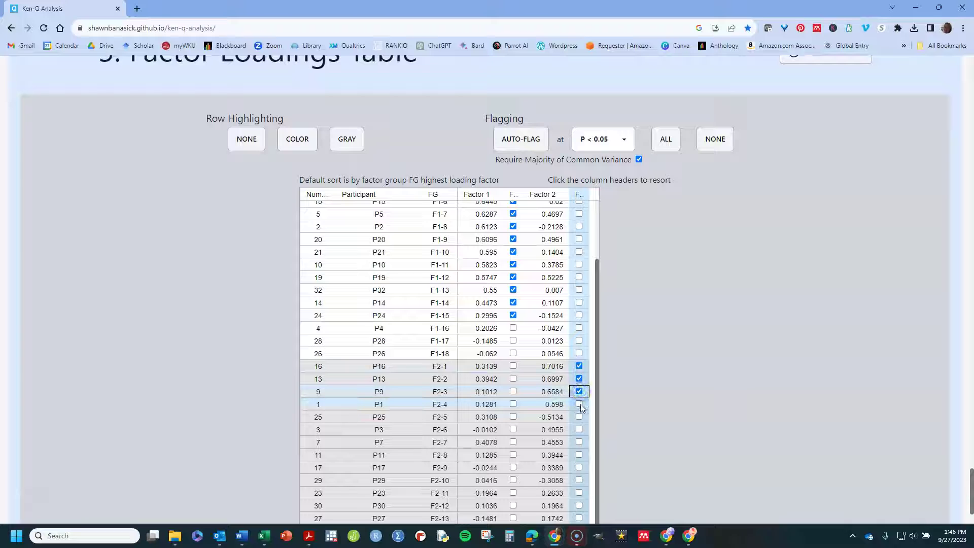
pyautogui.click(578, 404)
pyautogui.click(578, 416)
pyautogui.click(579, 429)
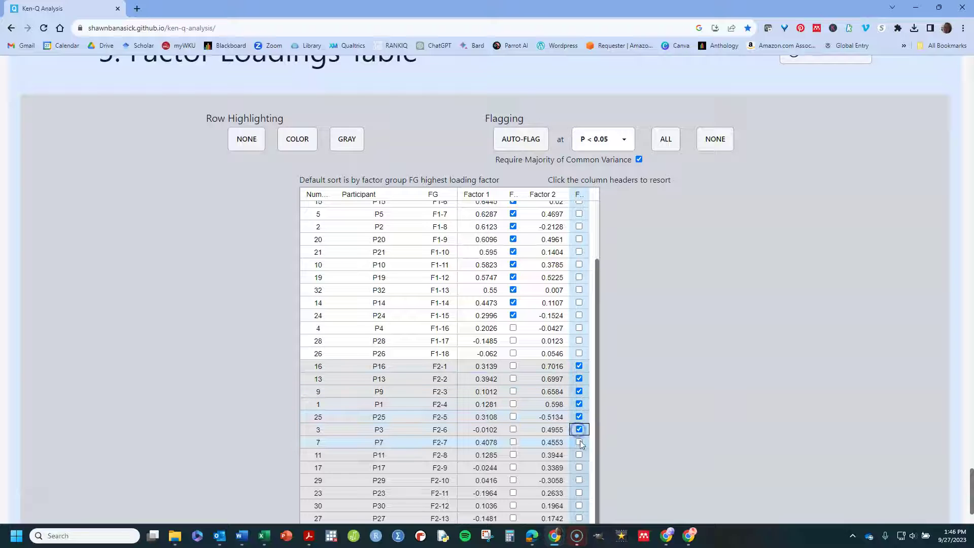
pyautogui.click(579, 442)
pyautogui.click(579, 454)
pyautogui.click(579, 467)
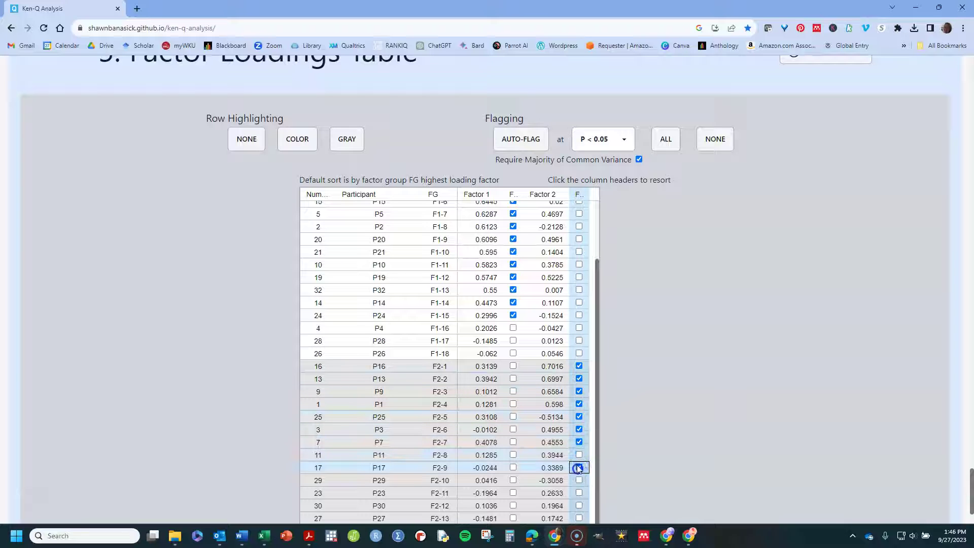
pyautogui.click(579, 455)
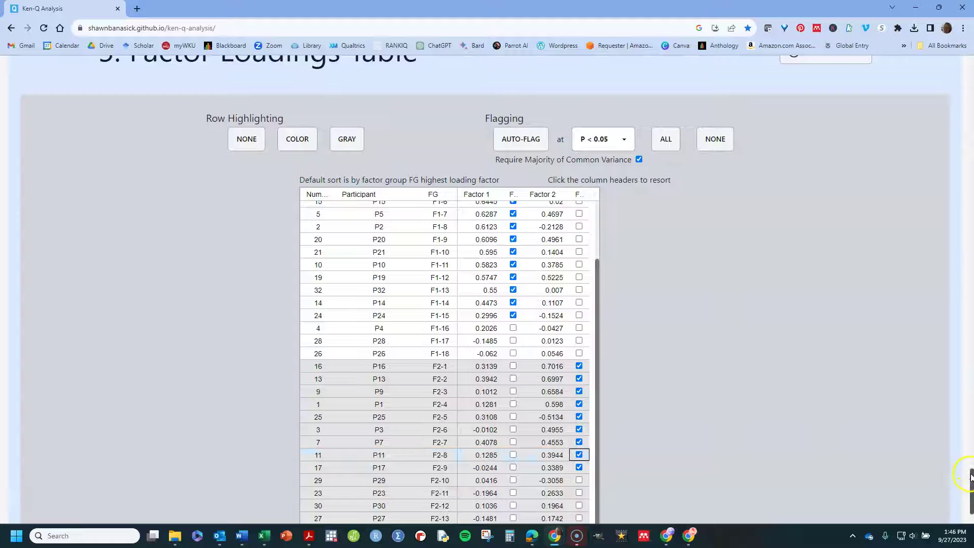
pyautogui.moveTo(971, 474); pyautogui.dragTo(965, 497)
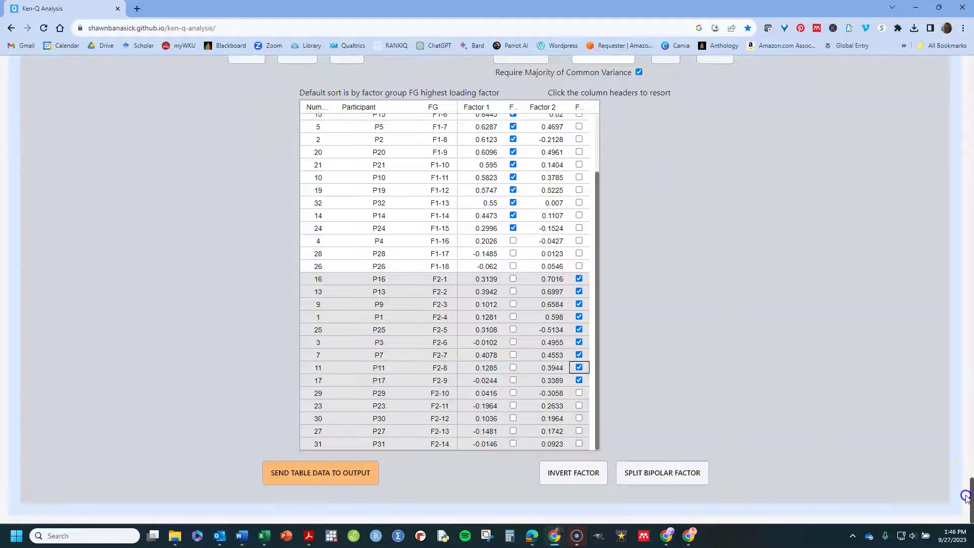
pyautogui.click(579, 392)
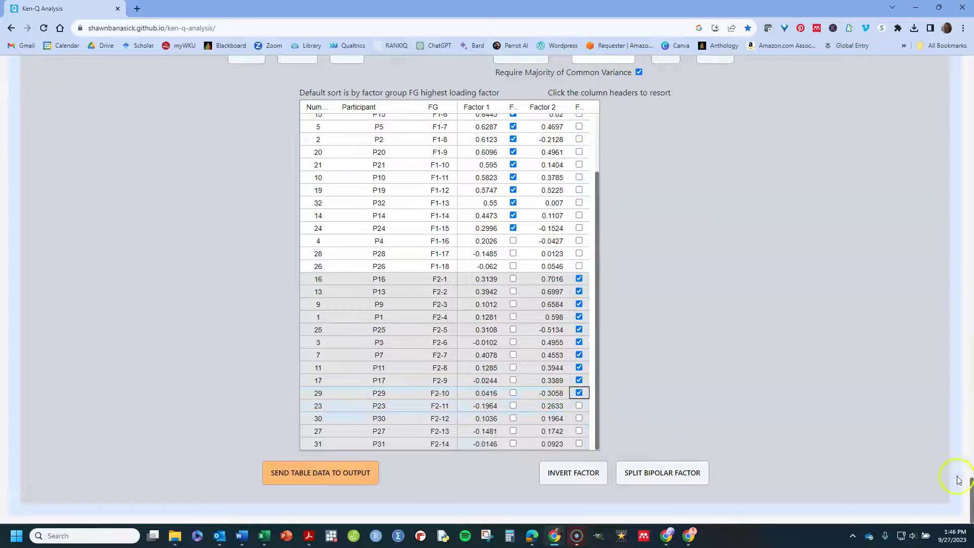
# - Keep flagging at P < 0.05, leaving 15 participants flagged on Factor 1 and 10 on Factor 2
pyautogui.moveTo(970, 491); pyautogui.dragTo(970, 477)
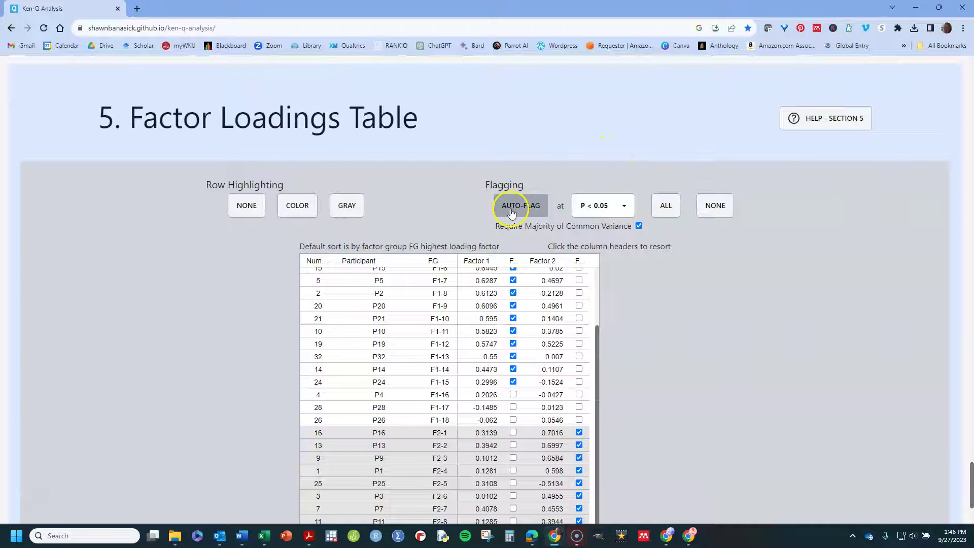
pyautogui.click(625, 207)
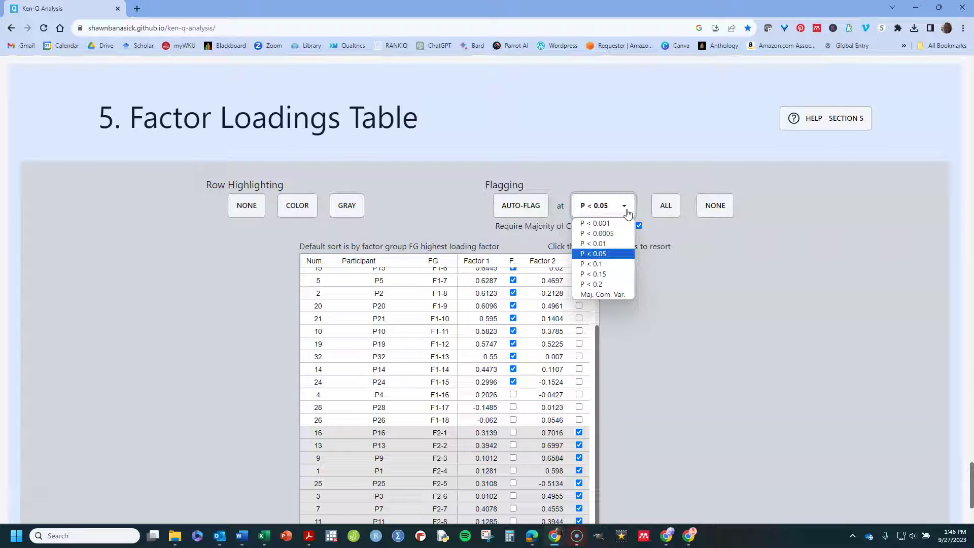
pyautogui.click(628, 213)
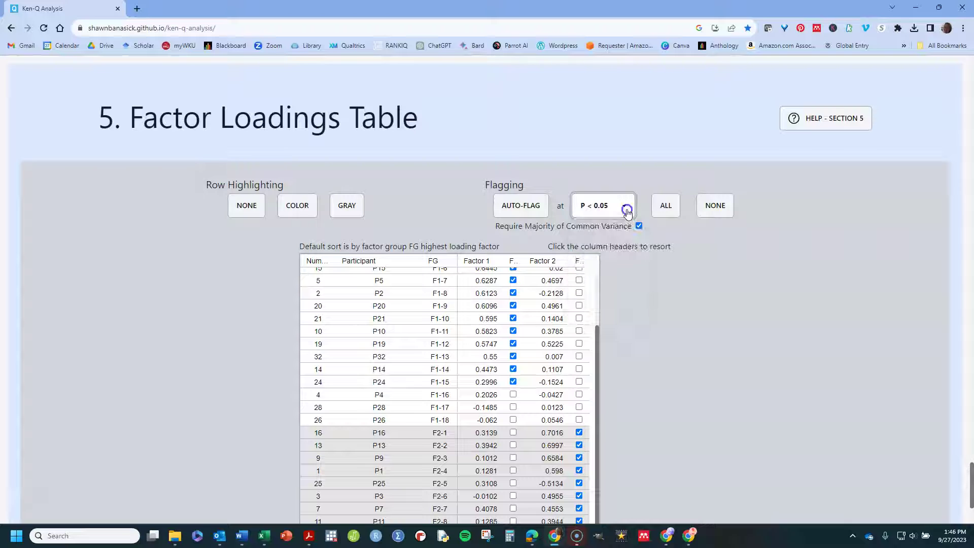
pyautogui.click(668, 210)
pyautogui.click(501, 279)
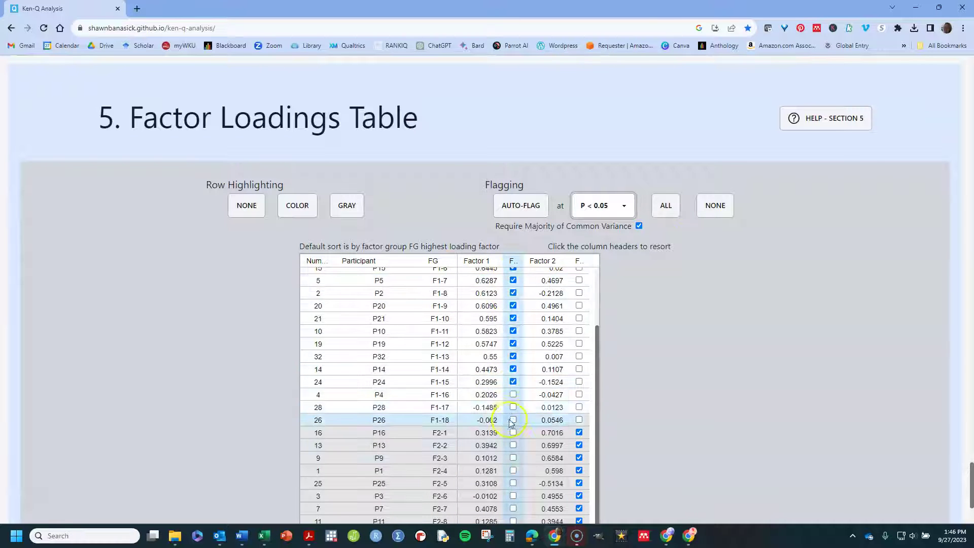
pyautogui.click(756, 300)
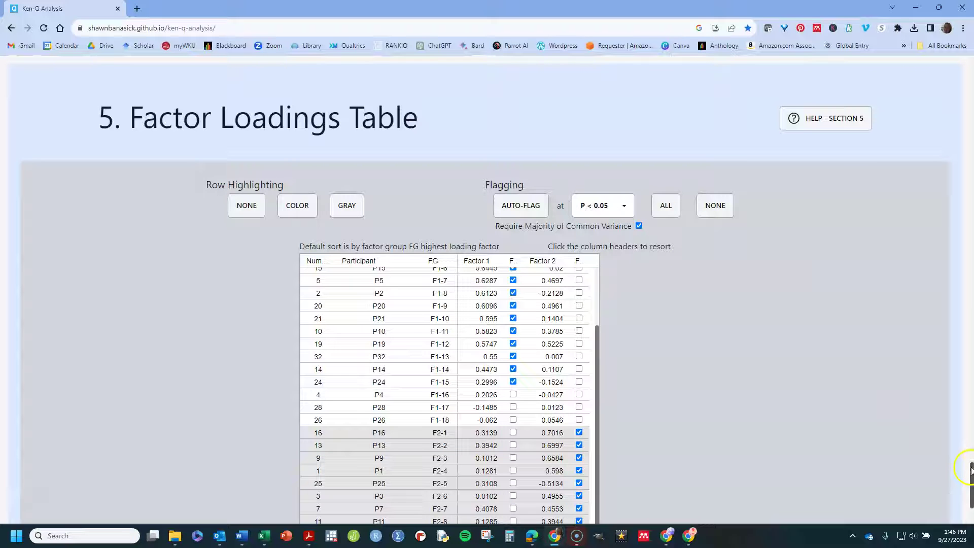
pyautogui.moveTo(970, 469); pyautogui.dragTo(968, 497)
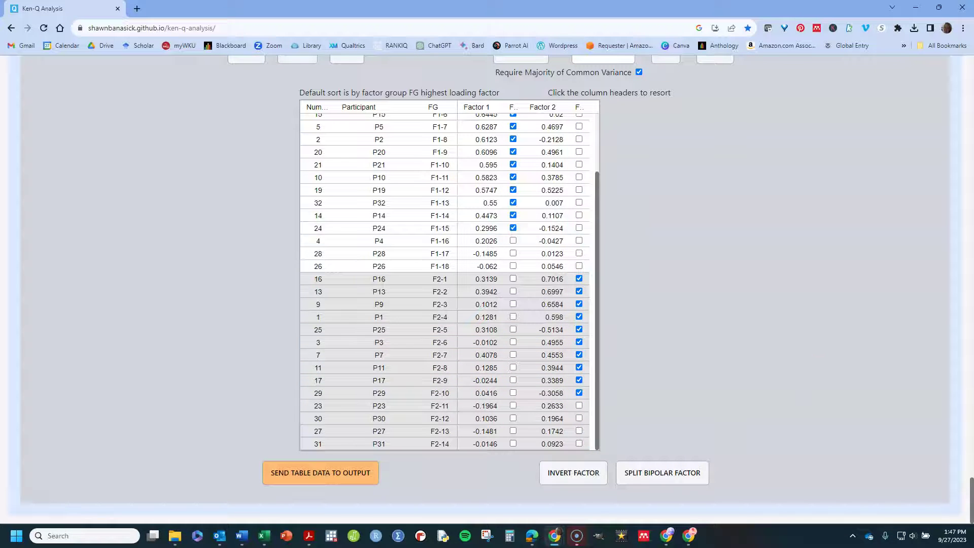
pyautogui.scroll(2, 971, 479)
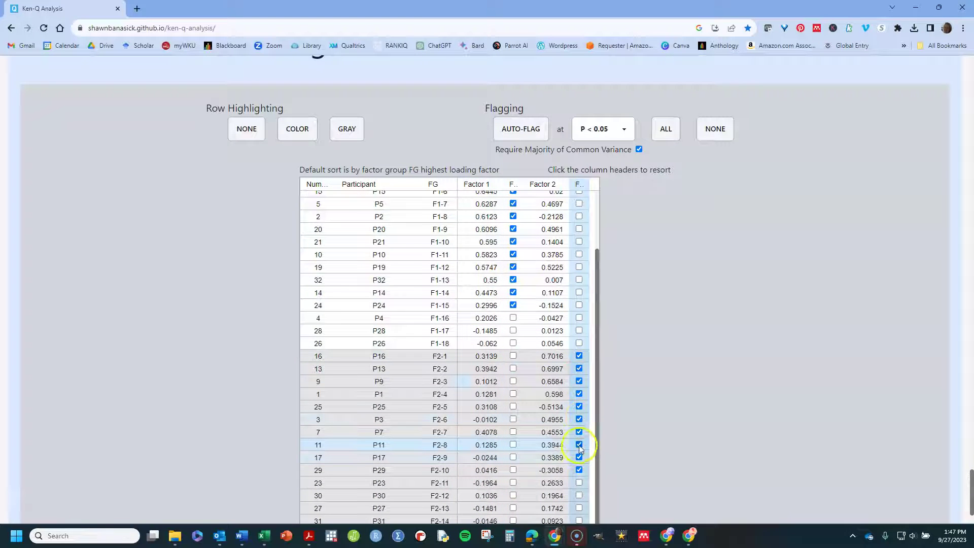
pyautogui.click(579, 469)
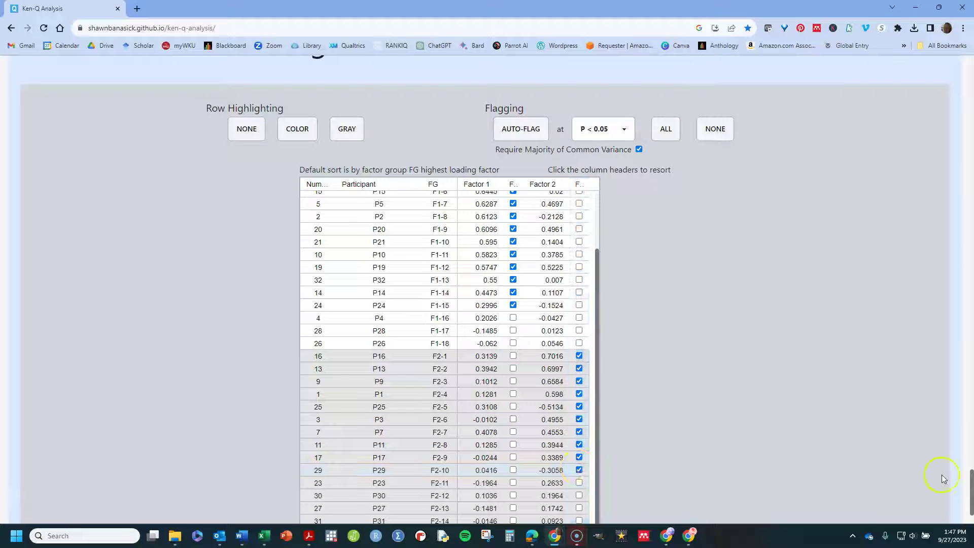
pyautogui.scroll(-2, 943, 479)
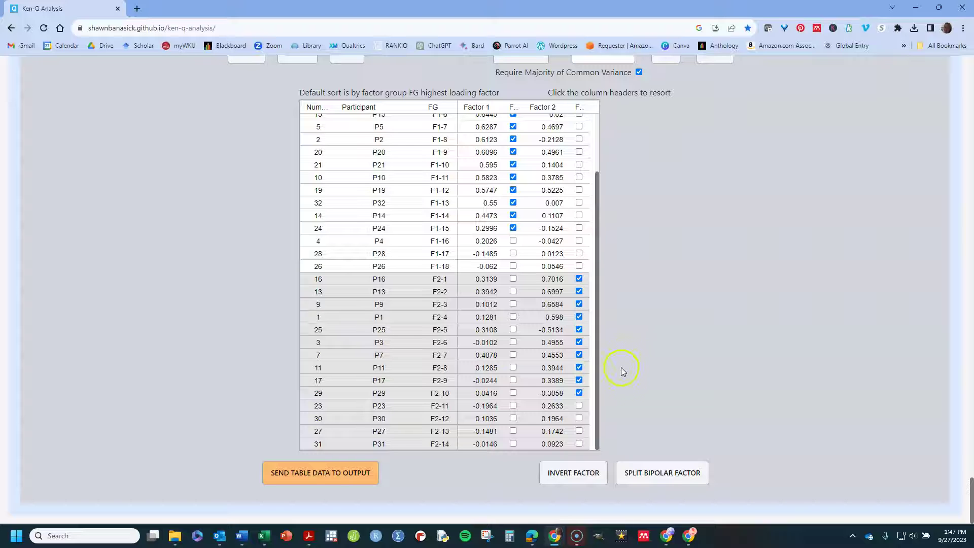
# - Split Factor 2 into bipolar Factors 2a and 2b, with P25 and P29 flagged on 2b
pyautogui.click(651, 475)
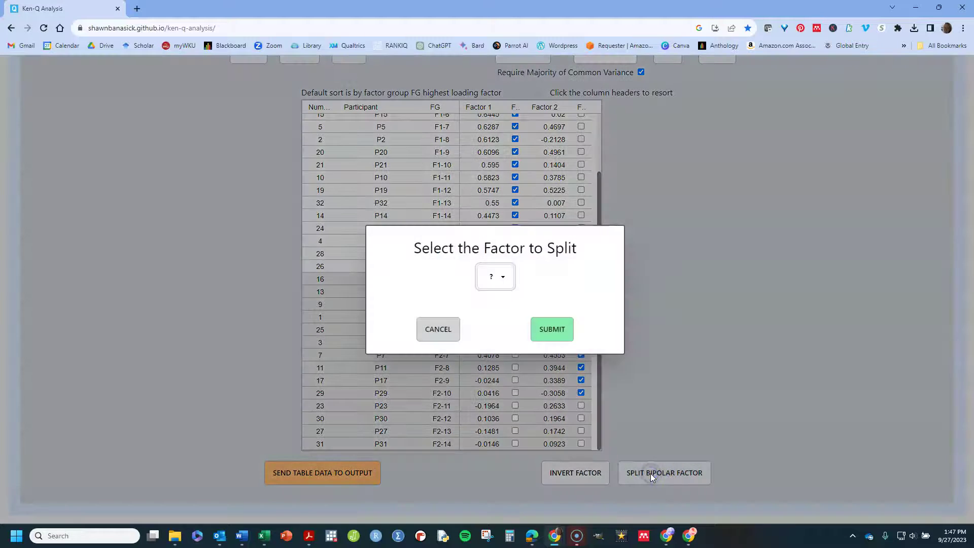
pyautogui.click(502, 278)
pyautogui.click(490, 314)
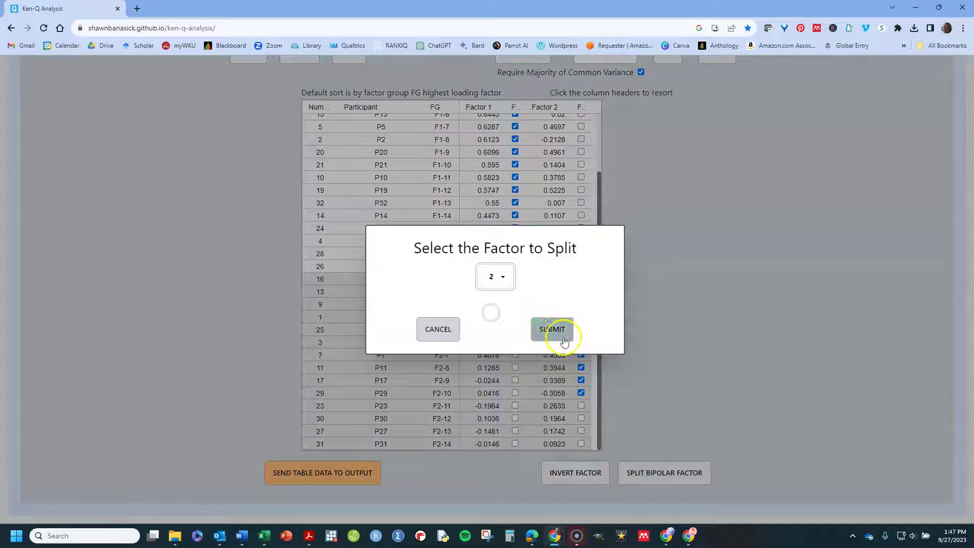
pyautogui.click(558, 329)
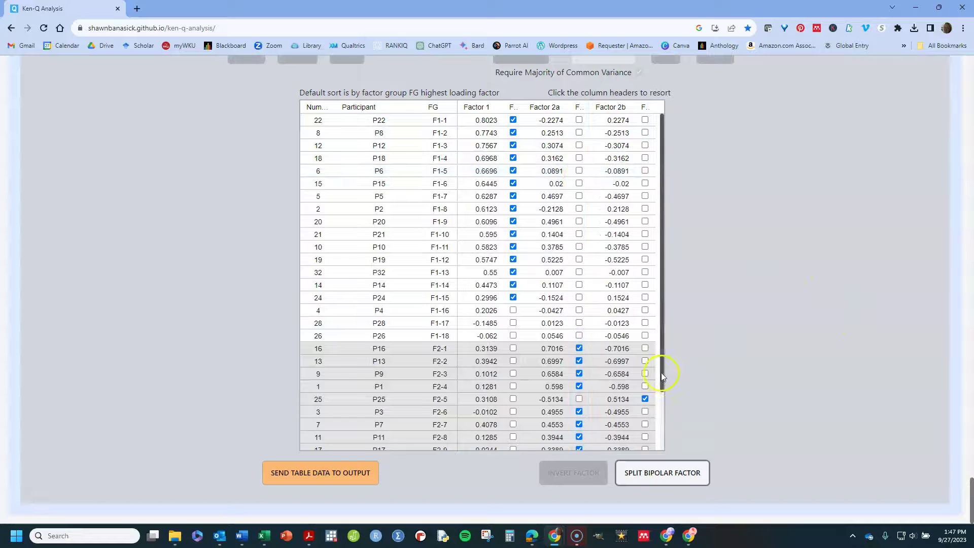
pyautogui.moveTo(662, 372); pyautogui.dragTo(657, 440)
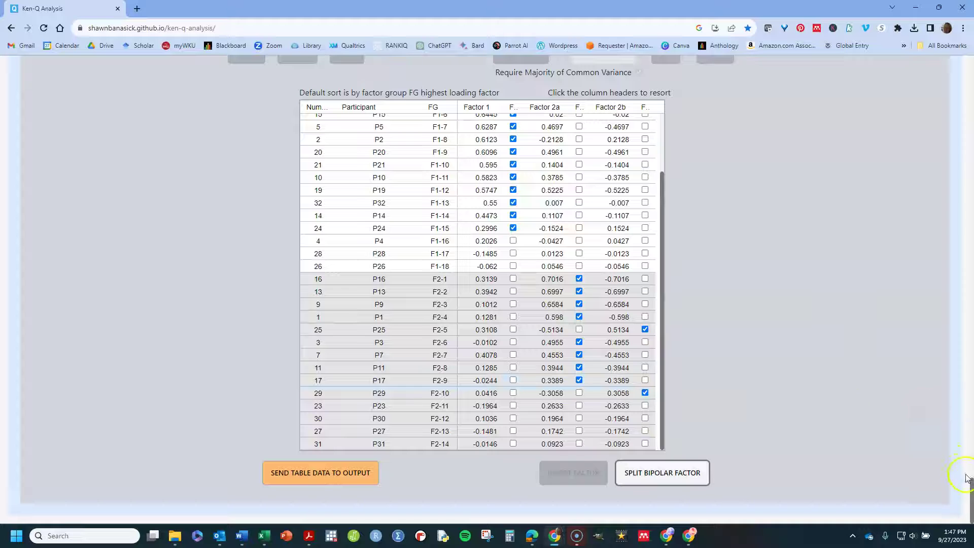
pyautogui.moveTo(969, 492)
pyautogui.mouseDown()
pyautogui.moveTo(959, 446)
pyautogui.moveTo(960, 500)
pyautogui.mouseUp()
pyautogui.click(908, 382)
# - Select Factors 1, 2A and 2B and submit them to the Analysis Output
pyautogui.click(297, 479)
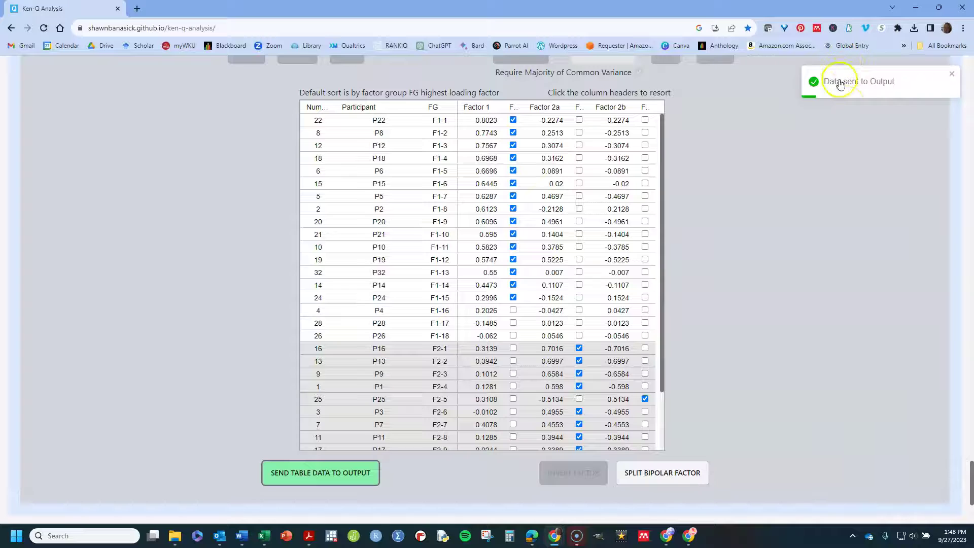
pyautogui.scroll(-1, 970, 474)
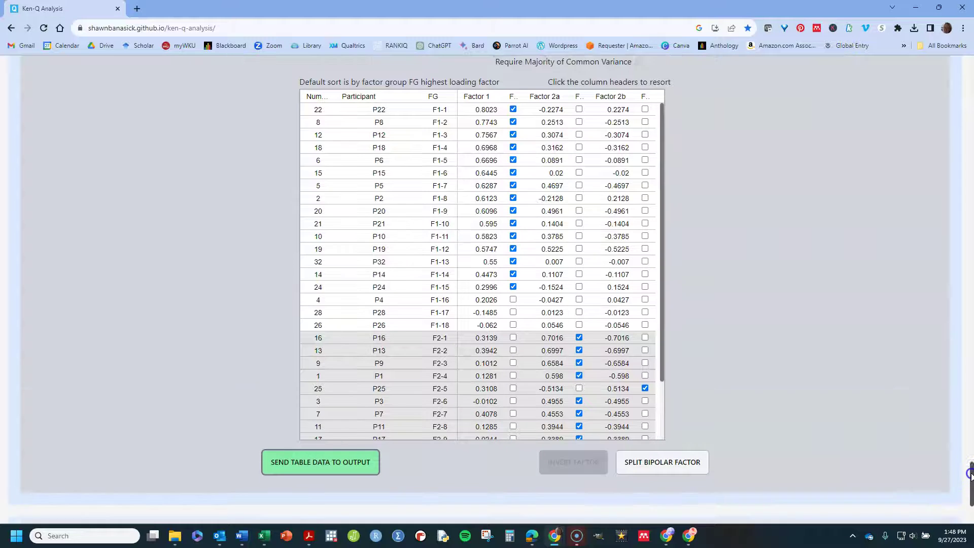
pyautogui.scroll(-3, 969, 474)
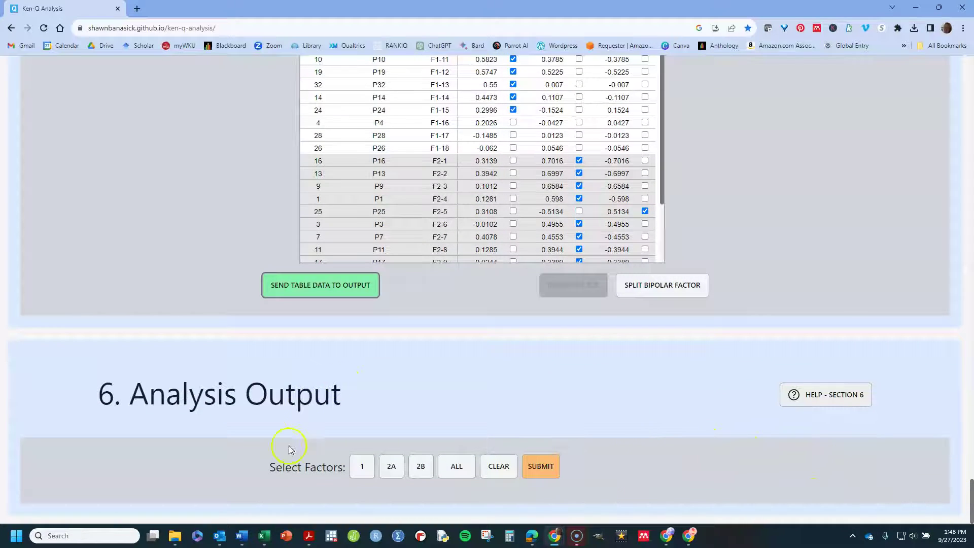
pyautogui.click(421, 472)
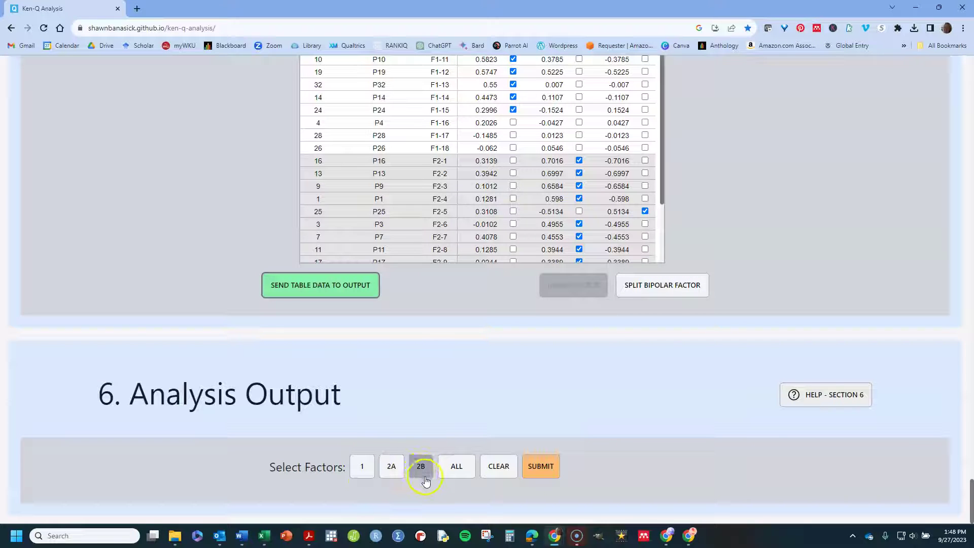
pyautogui.click(457, 471)
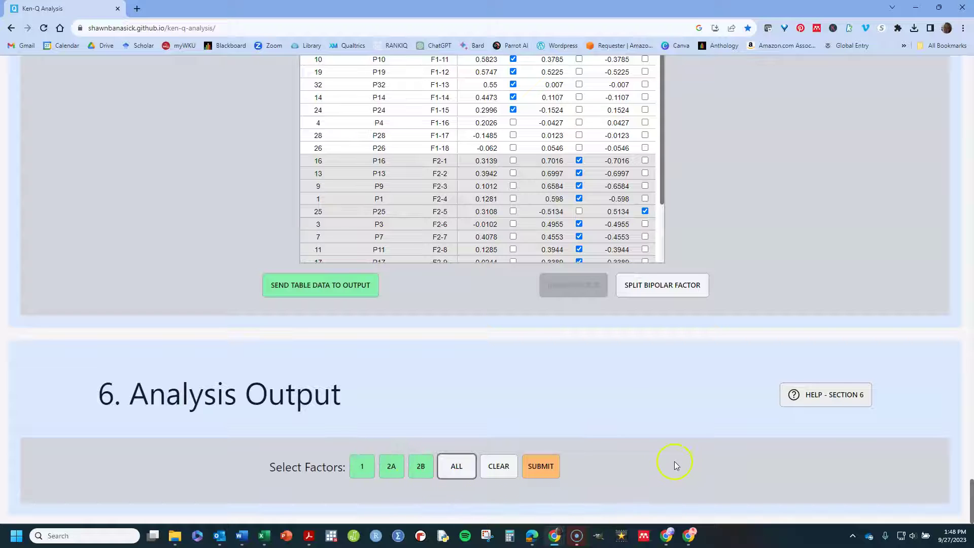
pyautogui.click(545, 466)
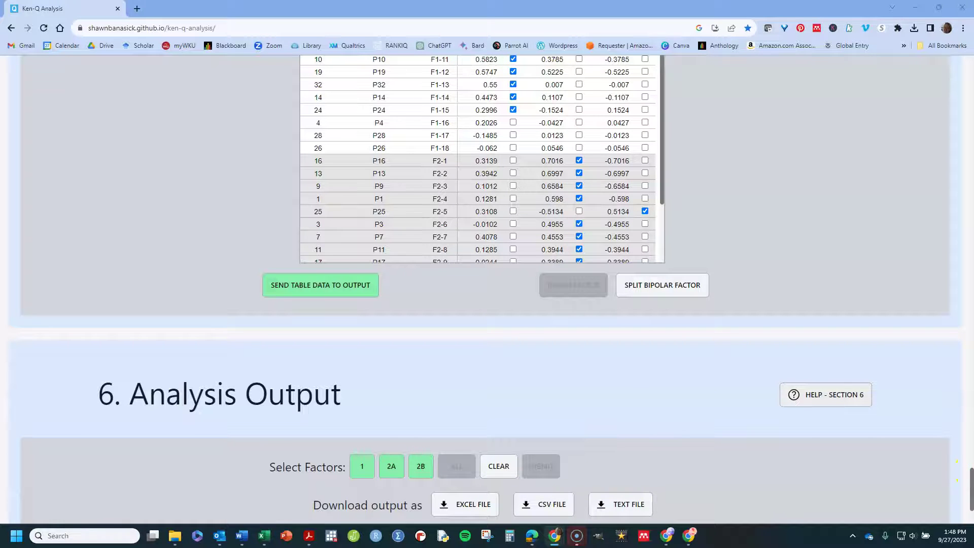
pyautogui.scroll(-3, 969, 490)
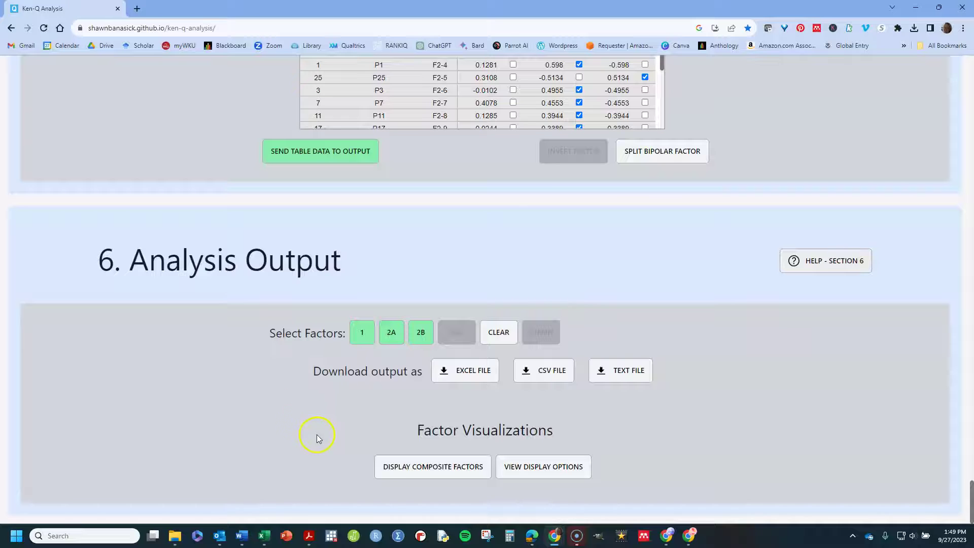
# - Display the Factor 1 composite Q sort and review its -3 to 3 grid and legend
pyautogui.click(426, 473)
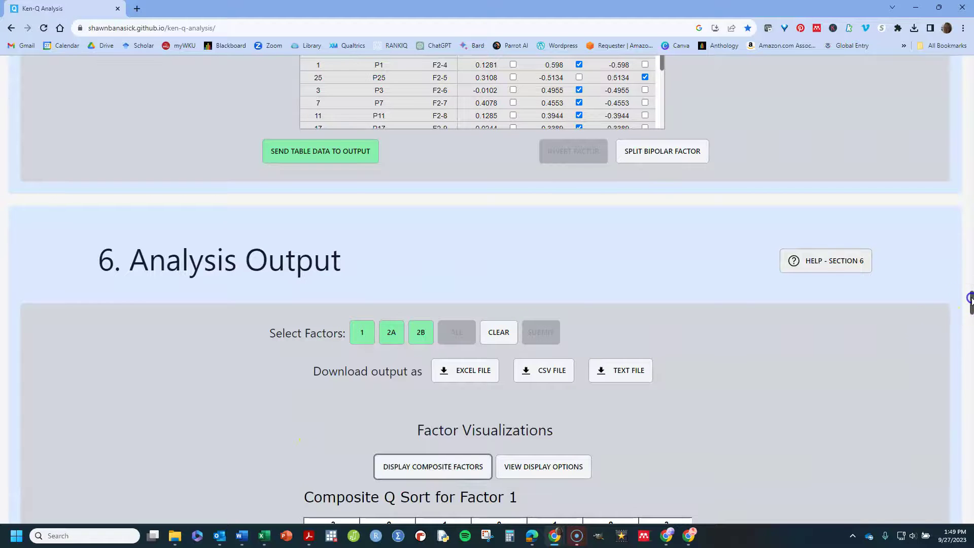
pyautogui.moveTo(970, 302); pyautogui.dragTo(964, 322)
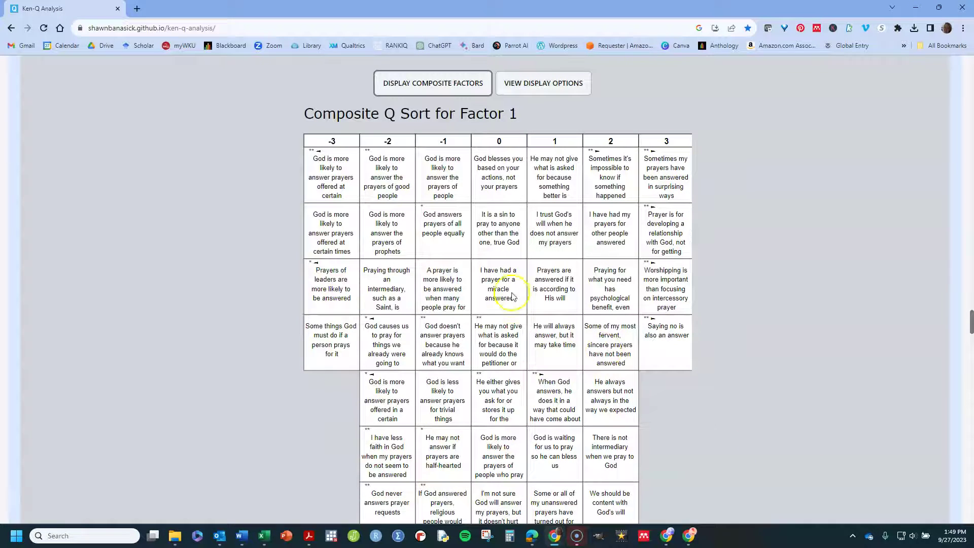
pyautogui.moveTo(970, 321); pyautogui.dragTo(965, 362)
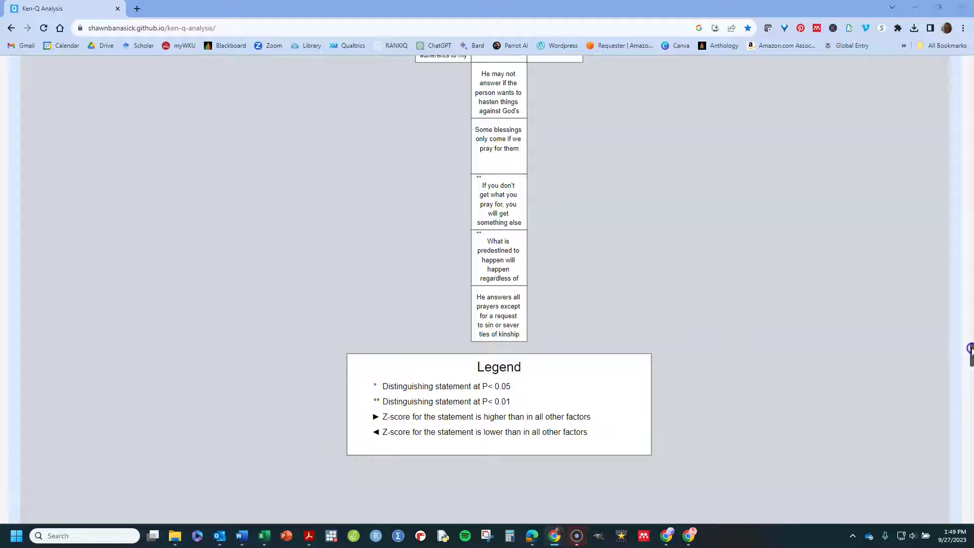
pyautogui.moveTo(969, 350); pyautogui.dragTo(968, 318)
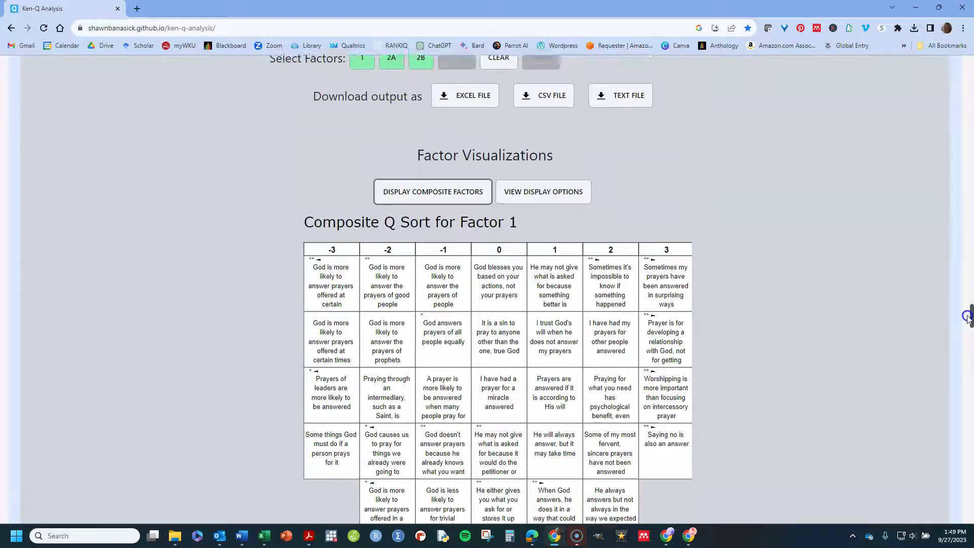
pyautogui.scroll(-2, 968, 318)
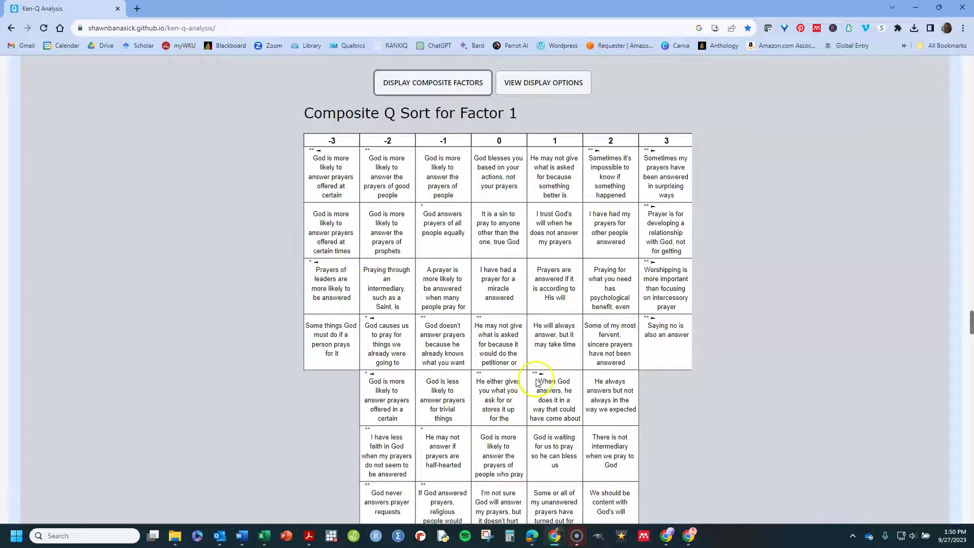
pyautogui.click(969, 320)
pyautogui.moveTo(969, 320)
pyautogui.mouseDown()
pyautogui.moveTo(965, 349)
pyautogui.moveTo(963, 313)
pyautogui.mouseUp()
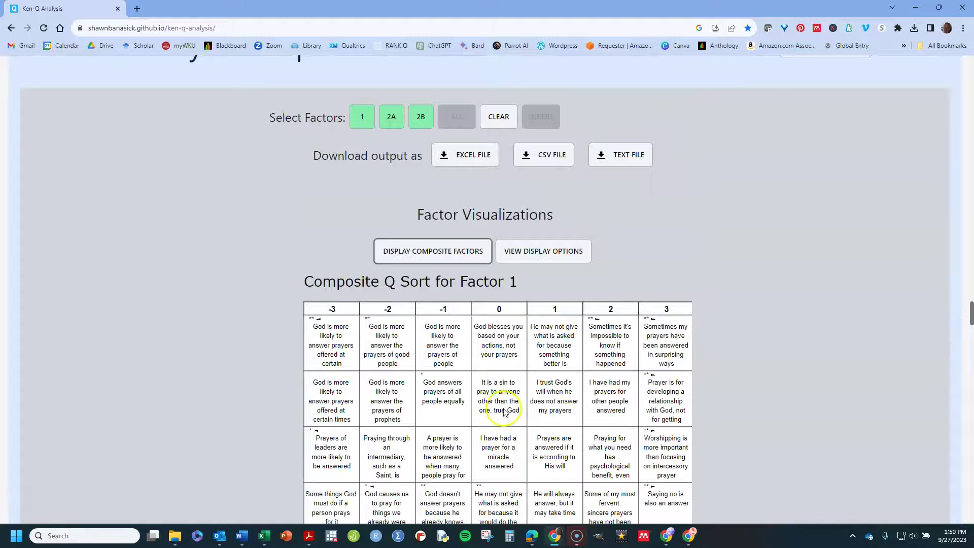
pyautogui.click(553, 252)
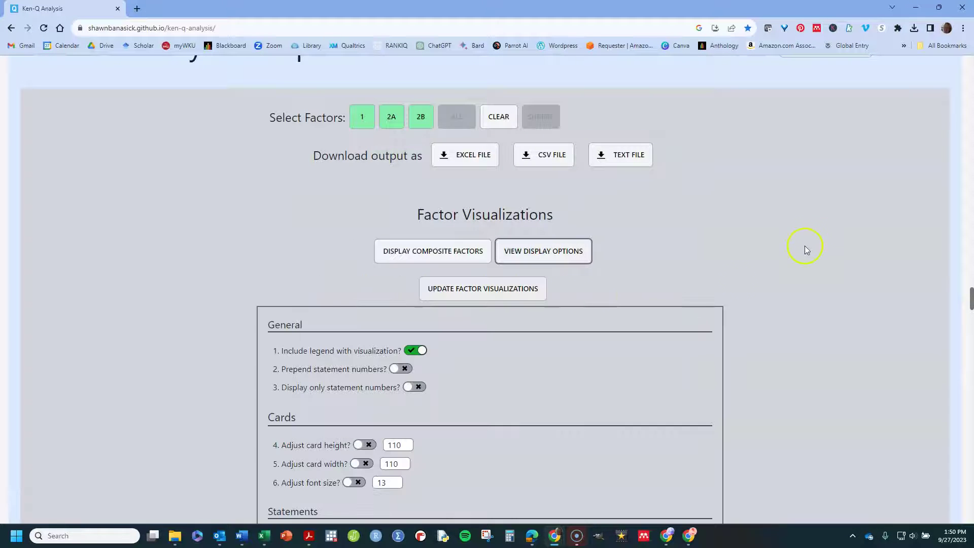
pyautogui.moveTo(970, 294); pyautogui.dragTo(970, 304)
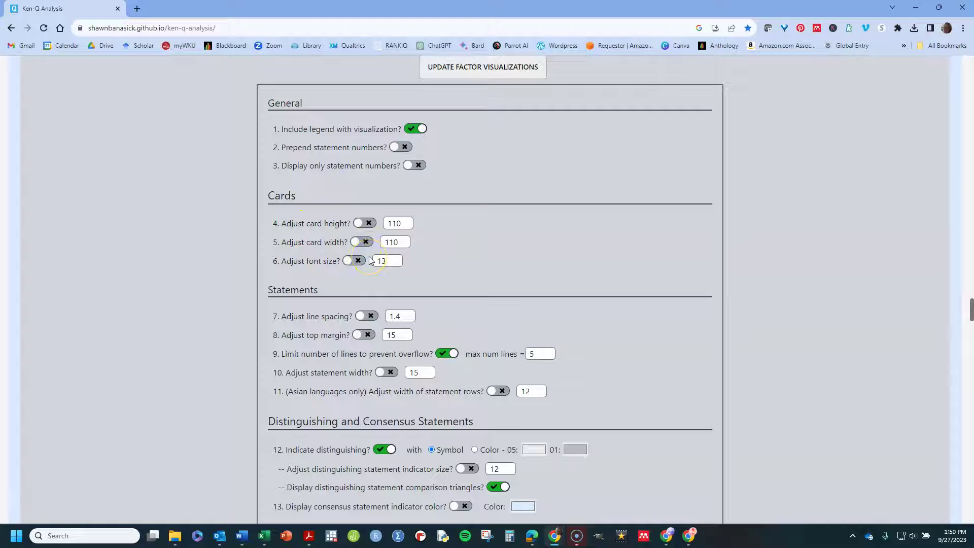
pyautogui.click(428, 260)
pyautogui.moveTo(970, 314); pyautogui.dragTo(970, 317)
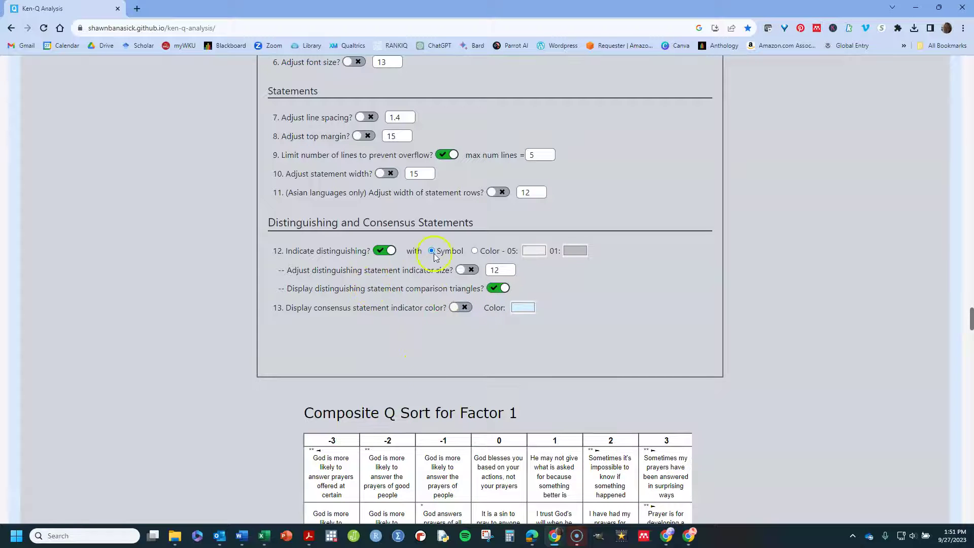
# - Mark distinguishing statements by colour: light pink for P<0.05 and red for P<0.01
pyautogui.click(475, 252)
pyautogui.click(528, 254)
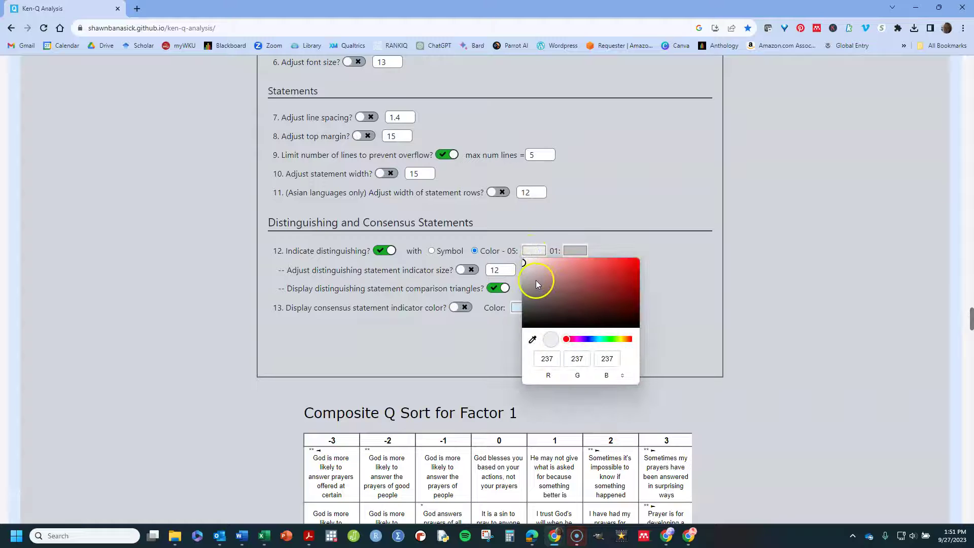
pyautogui.click(552, 273)
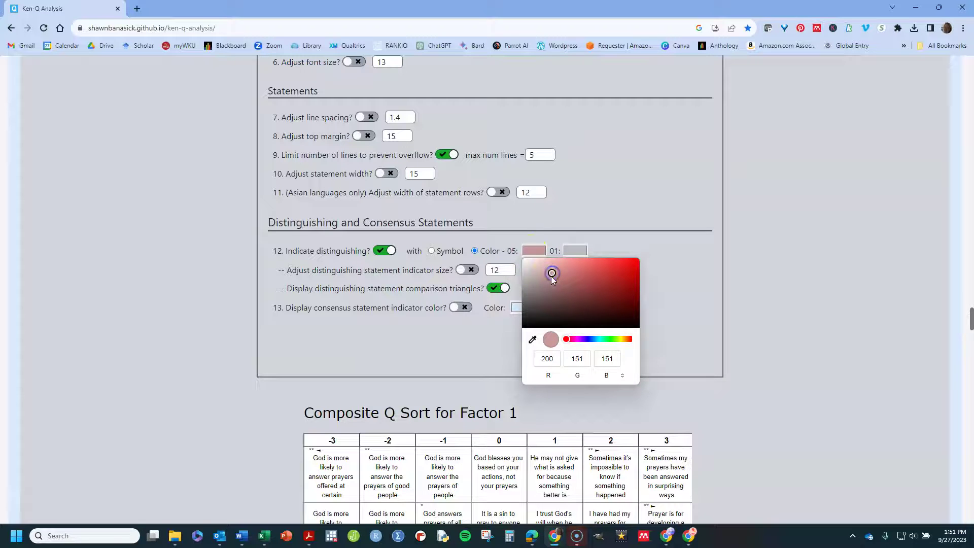
pyautogui.click(666, 301)
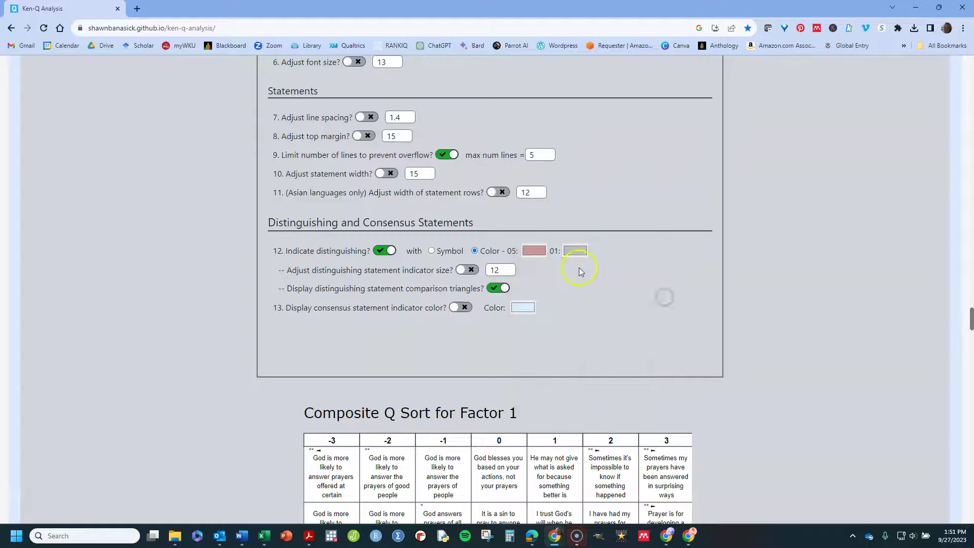
pyautogui.click(576, 252)
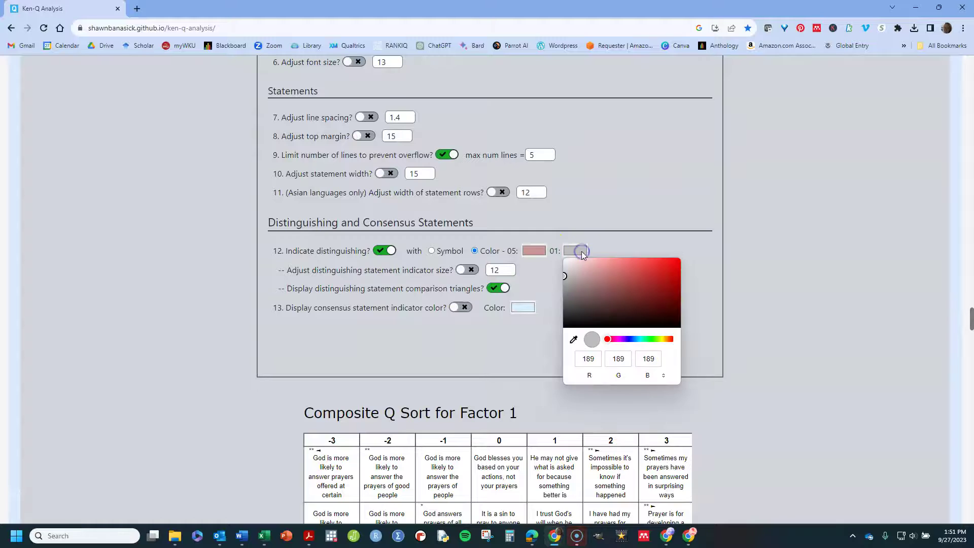
pyautogui.click(623, 272)
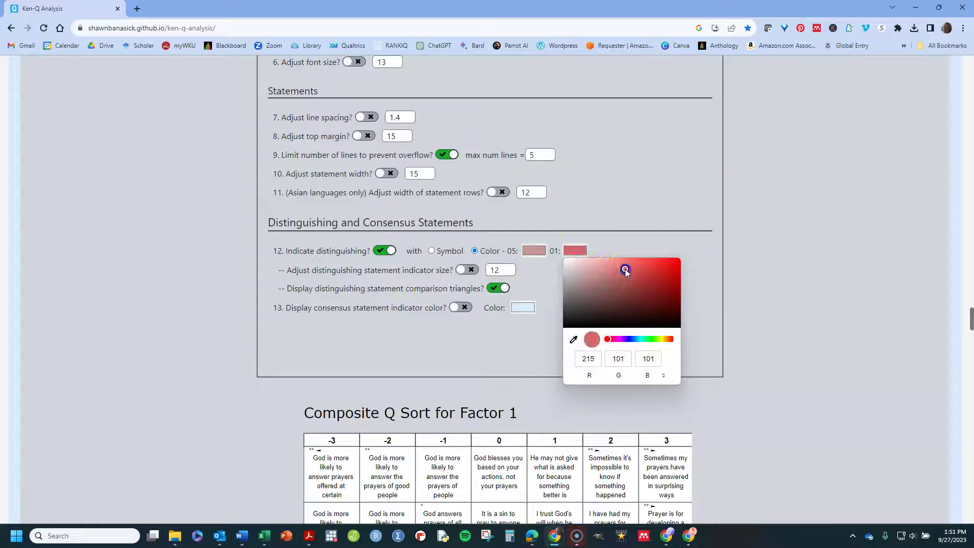
pyautogui.click(622, 238)
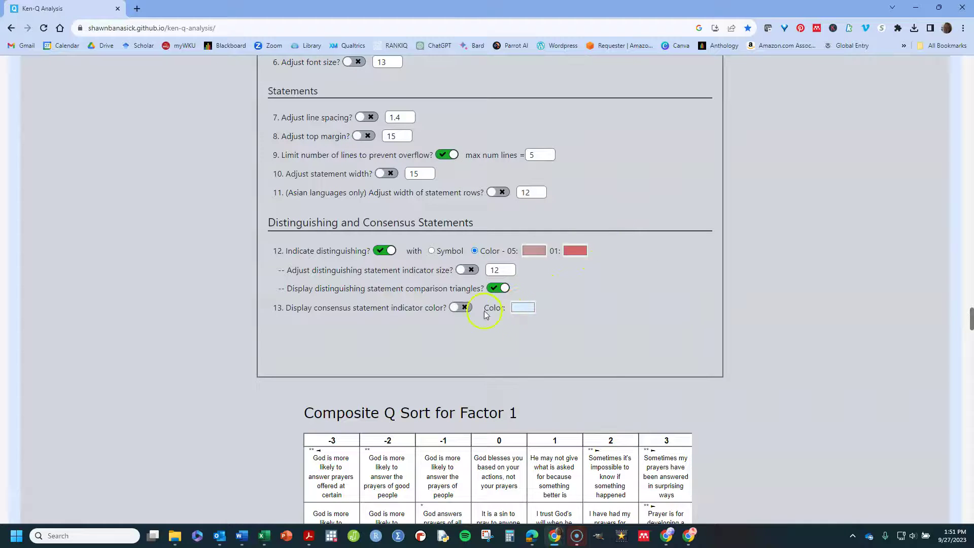
# - Turn on consensus statement colouring and set it to a stronger blue
pyautogui.click(465, 308)
pyautogui.click(523, 308)
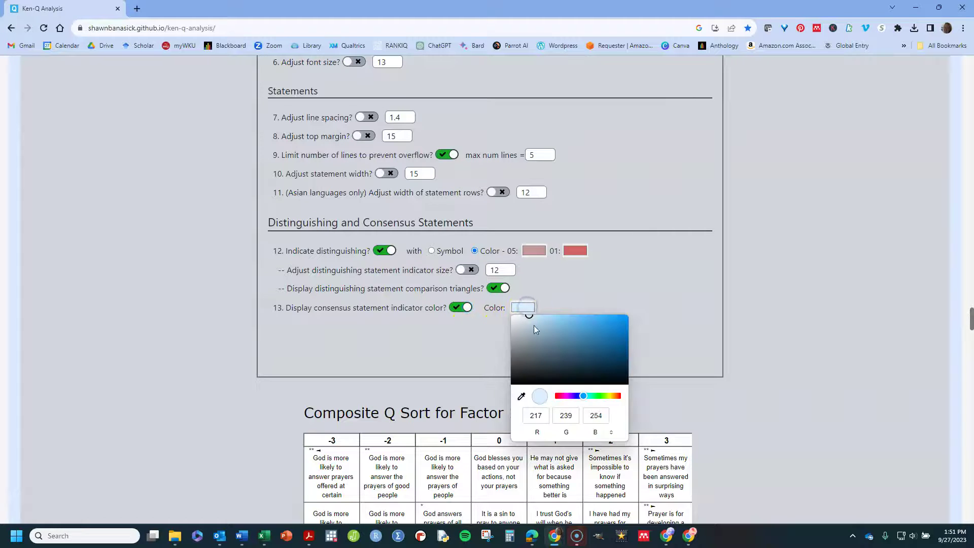
pyautogui.click(571, 325)
pyautogui.click(571, 284)
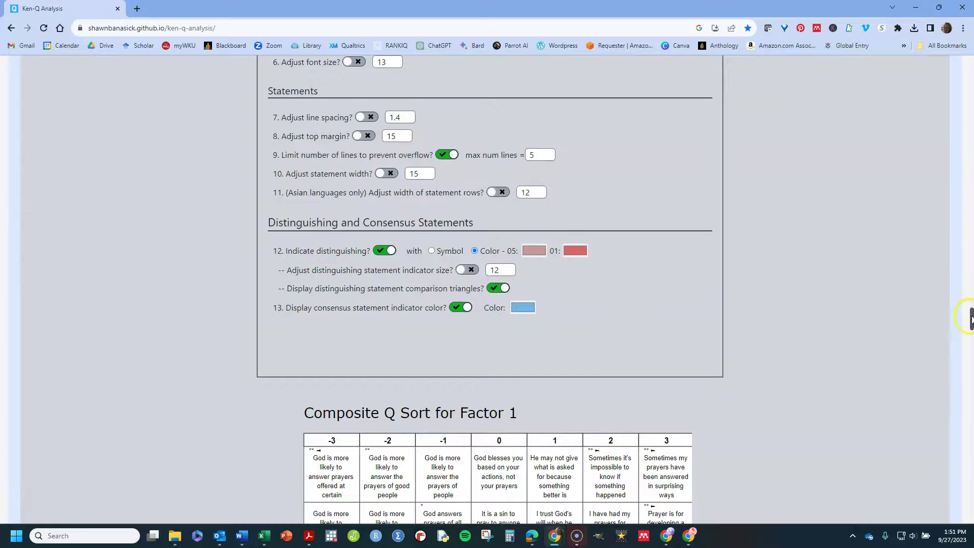
pyautogui.moveTo(969, 317); pyautogui.dragTo(968, 302)
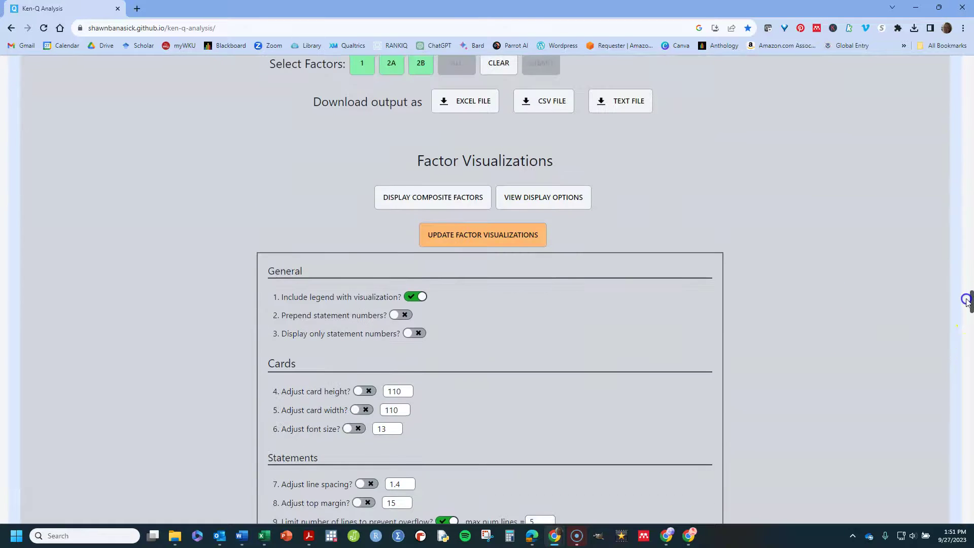
# - Update the visualizations and review the recoloured Factor 1, 2a and 2b composite grids
pyautogui.click(434, 238)
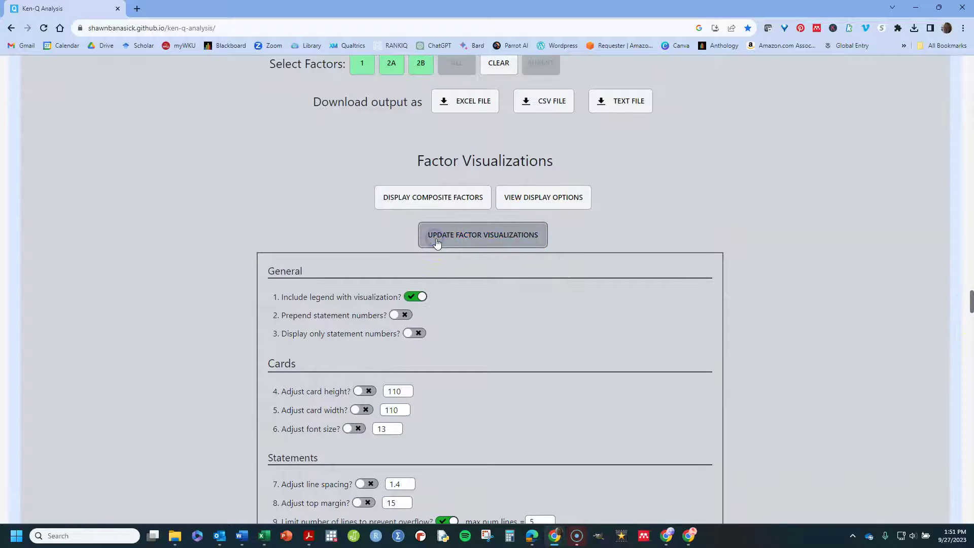
pyautogui.click(940, 291)
pyautogui.moveTo(969, 296); pyautogui.dragTo(952, 326)
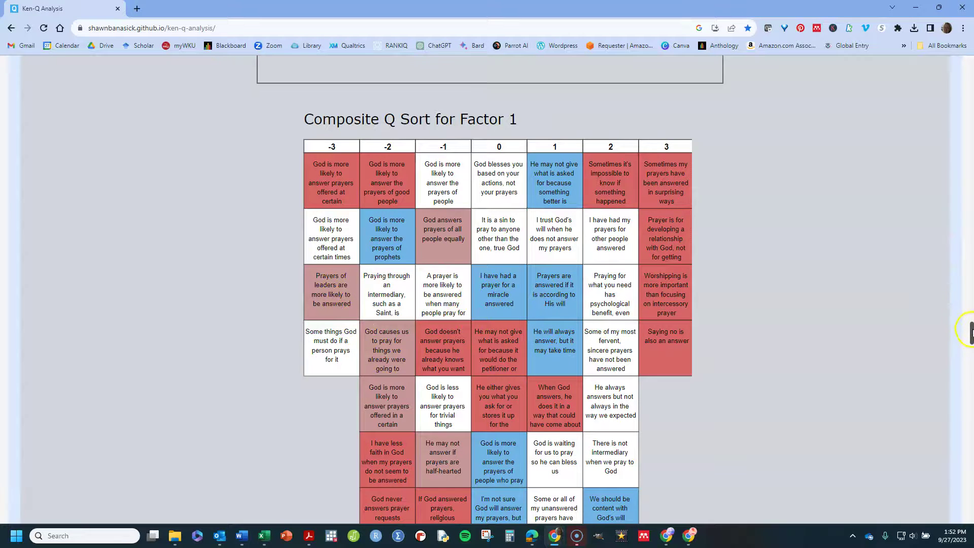
pyautogui.moveTo(970, 330); pyautogui.dragTo(970, 387)
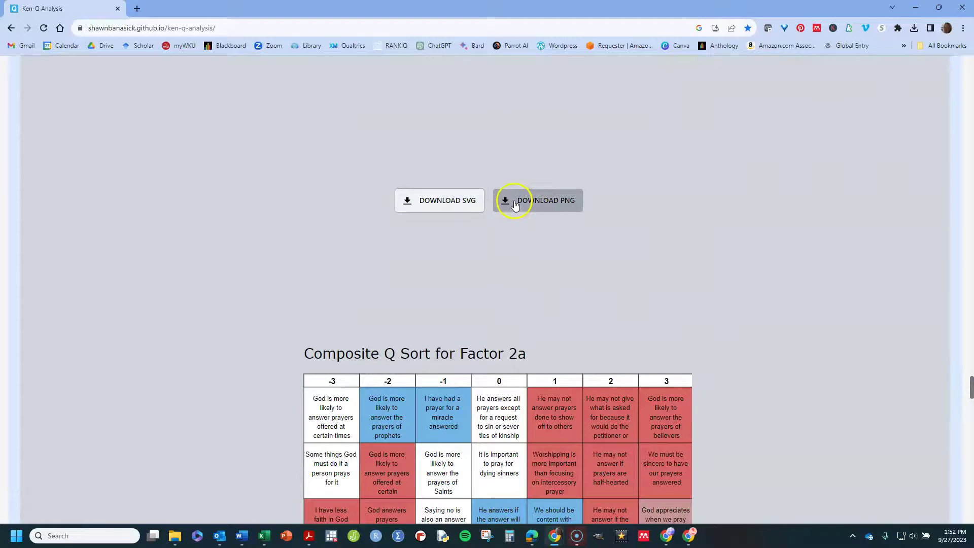
pyautogui.moveTo(971, 387); pyautogui.dragTo(941, 47)
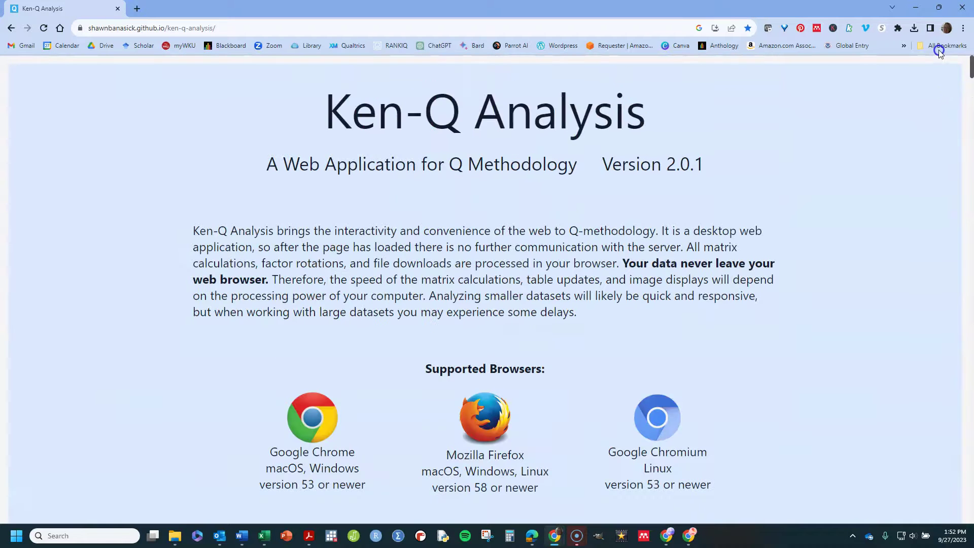
# - Reload the Ken-Q Analysis page in the browser
pyautogui.click(43, 29)
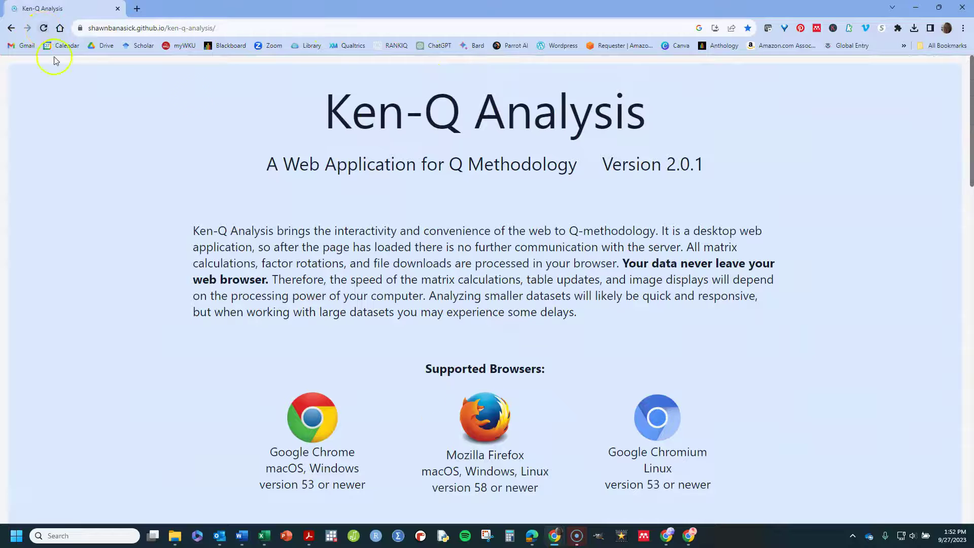